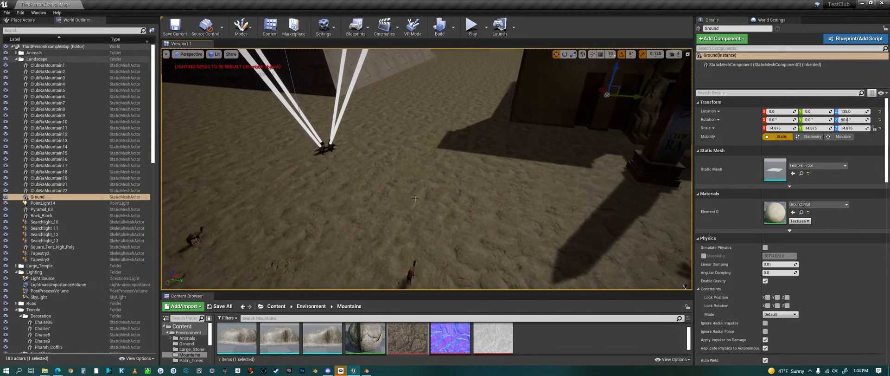
Step: Examine the desert level around the searchlights, including the temple front, pyramid and ground
right_click_drag(436, 172, 548, 183)
right_click_drag(502, 212, 509, 117)
left_click(523, 120)
right_click_drag(659, 144, 448, 149)
left_click(343, 114)
left_click(603, 154)
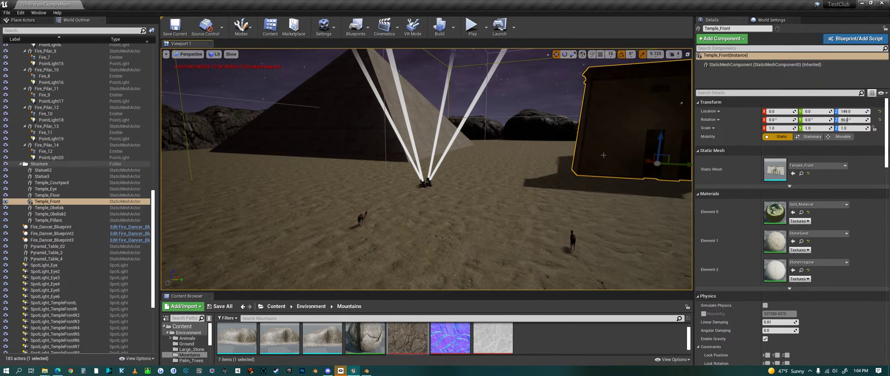
right_click_drag(496, 179, 528, 179)
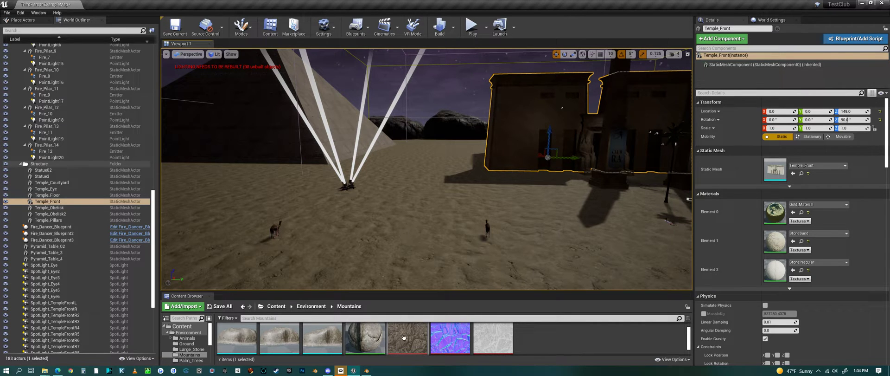
Step: Enlarge the content browser, locate the pyramid's Splat_Matted_Material from the scene object, and open it in a maximized material editor
left_click_drag(449, 287, 449, 278)
left_click(278, 130)
right_click_drag(279, 130, 260, 116)
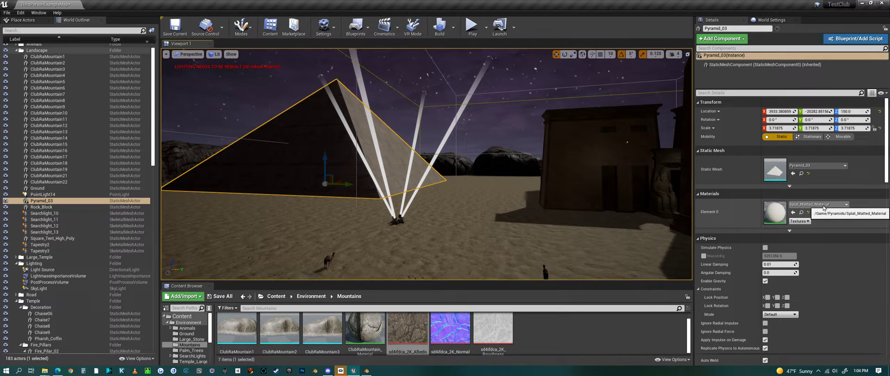
left_click(801, 212)
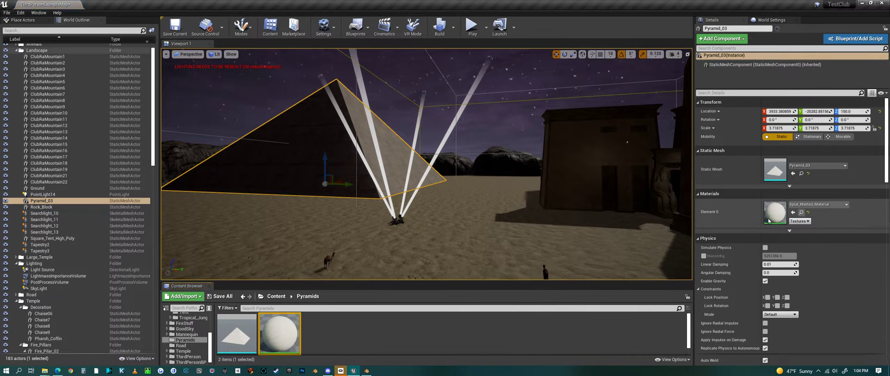
double_click(279, 328)
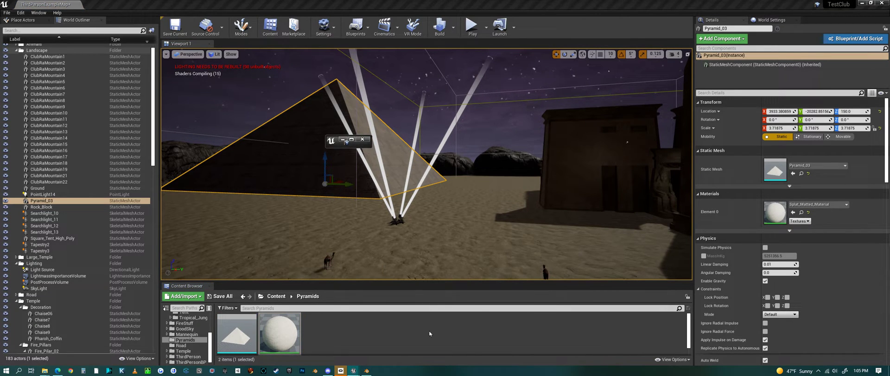
mouse_move(353, 371)
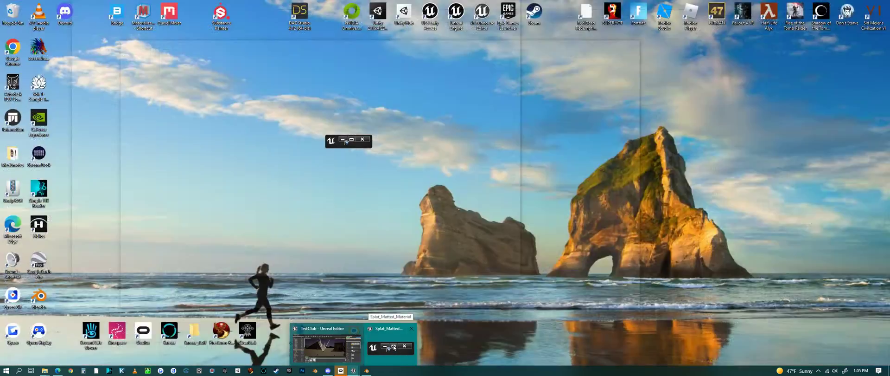
left_click(393, 348)
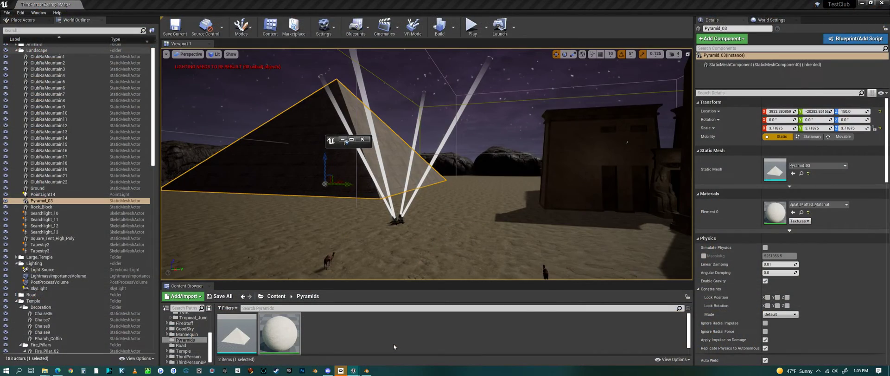
left_click(351, 139)
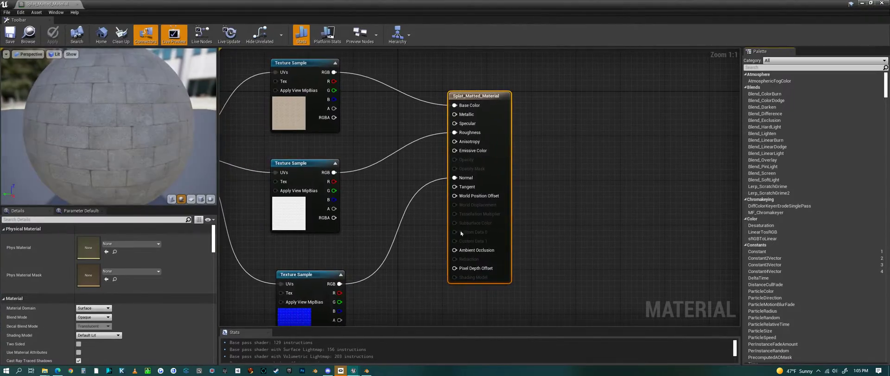
Step: Rearrange the TexCoord node and the three Texture Sample nodes into a tidier layout in the material graph
scroll(273, 157, "up", 3)
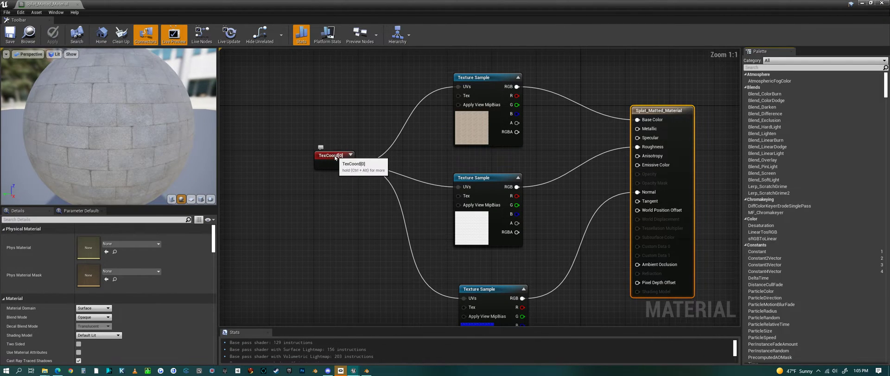
left_click_drag(331, 155, 339, 175)
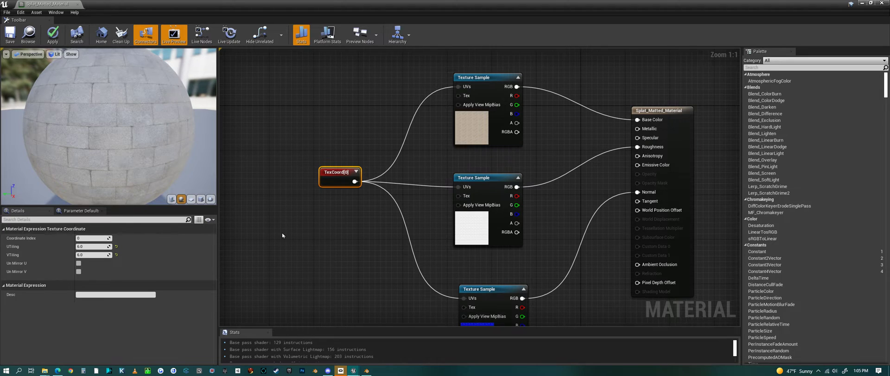
scroll(282, 235, "down", 1)
scroll(344, 146, "down", 1)
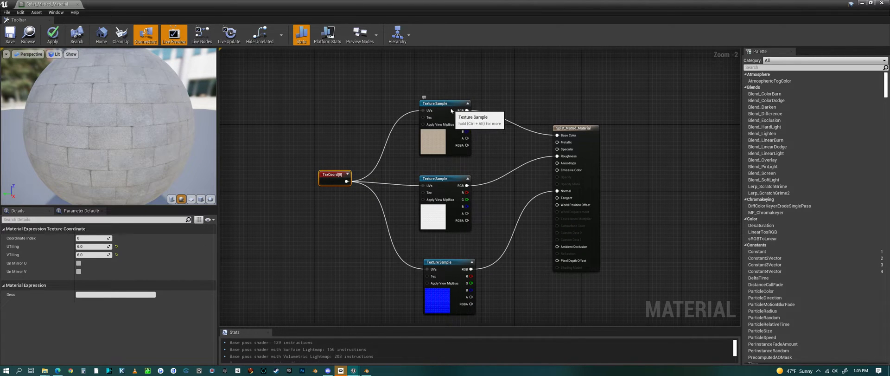
left_click_drag(452, 119, 452, 111)
left_click_drag(443, 178, 443, 173)
left_click_drag(457, 270, 457, 266)
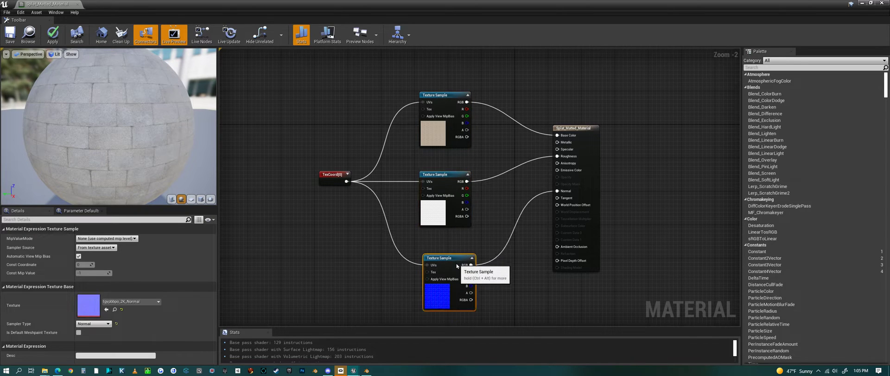
Step: Delete the TexCoord node and add a new TextureCoordinate node in its place
left_click(338, 178)
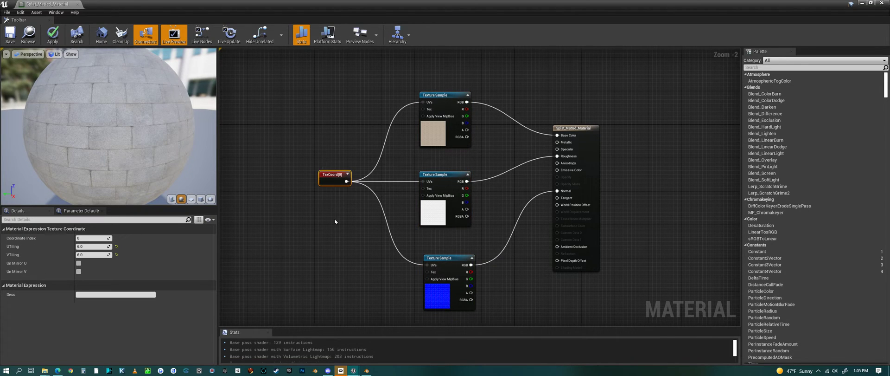
key("Delete")
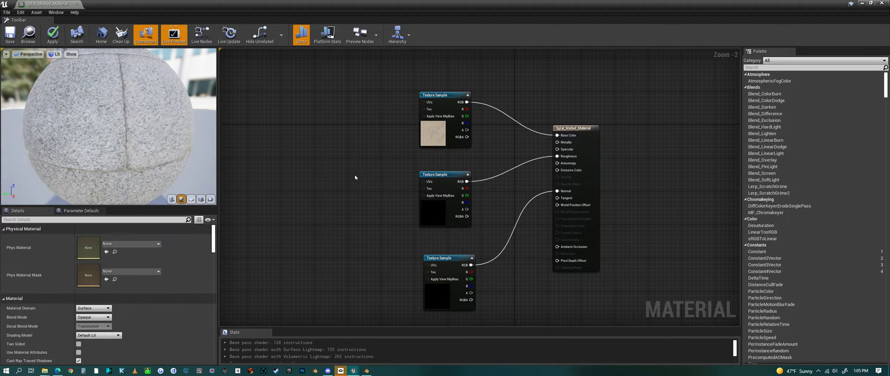
right_click(355, 177)
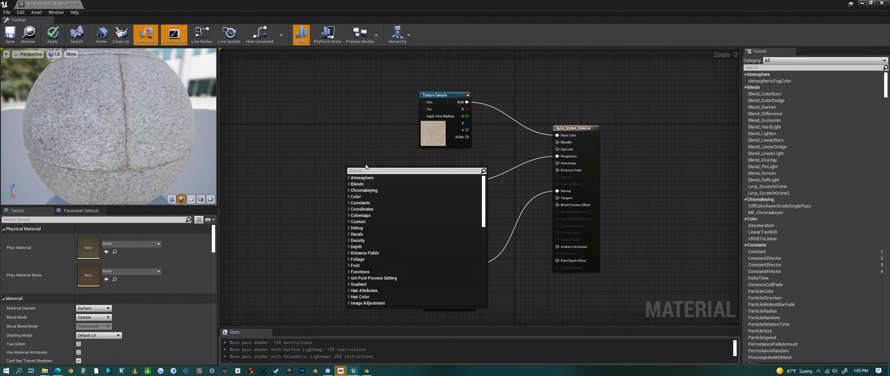
type("texture")
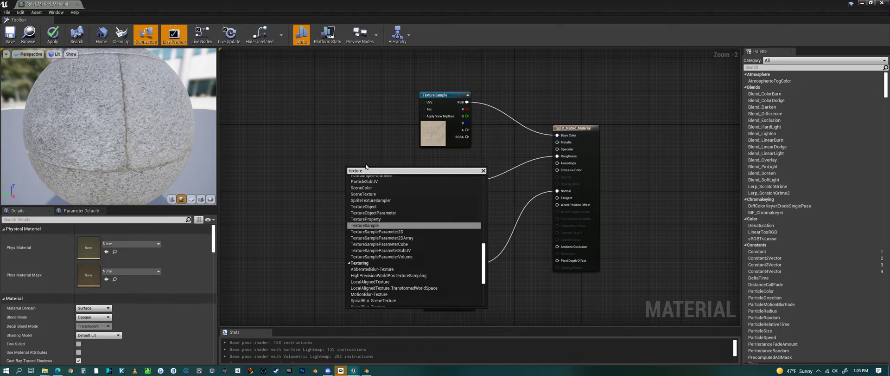
type(" coo")
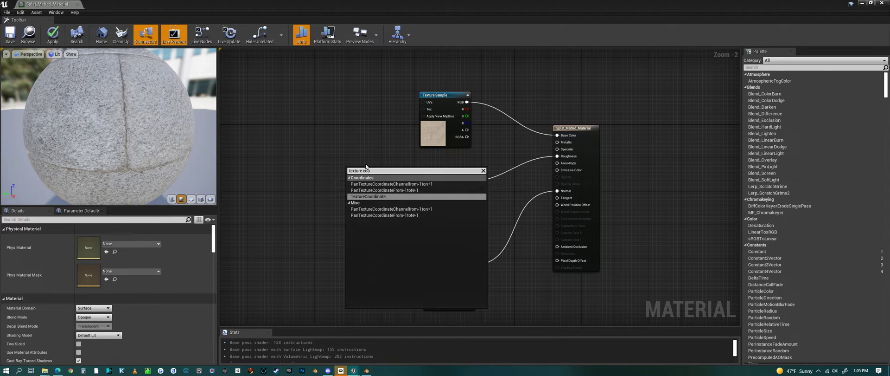
left_click(378, 197)
Step: Connect the new TexCoord node's output to the UVs inputs of all three Texture Sample nodes
left_click_drag(359, 173, 424, 103)
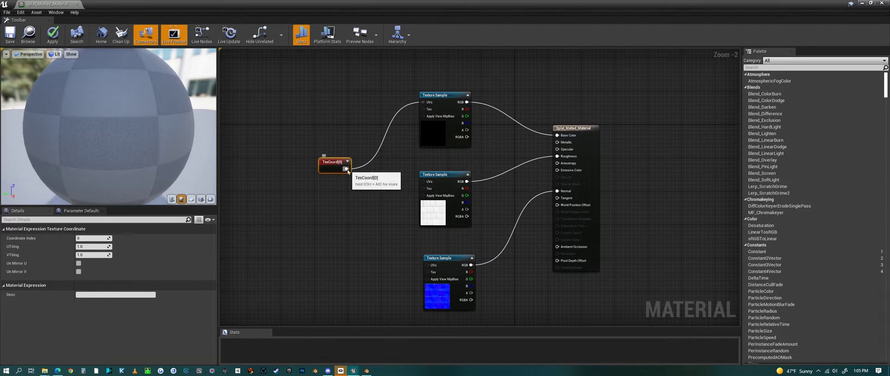
left_click_drag(347, 168, 425, 182)
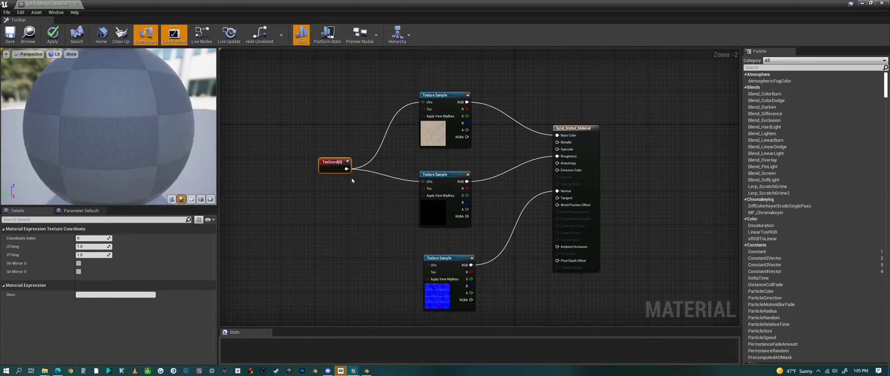
left_click_drag(347, 170, 426, 264)
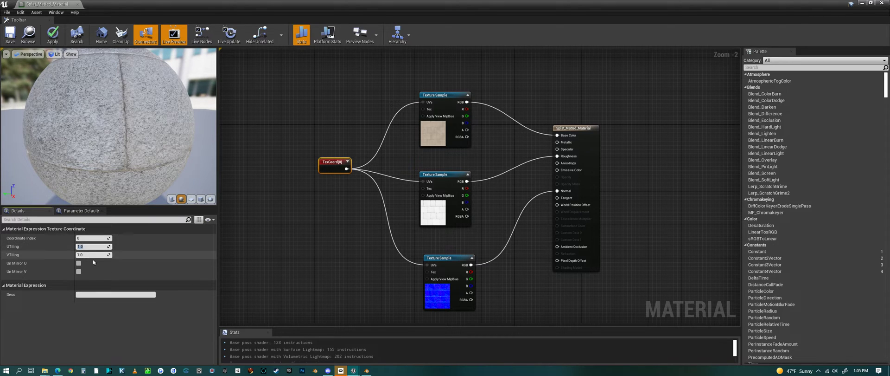
Step: Set both UTiling and VTiling of the TexCoord node to 6
left_click(89, 247)
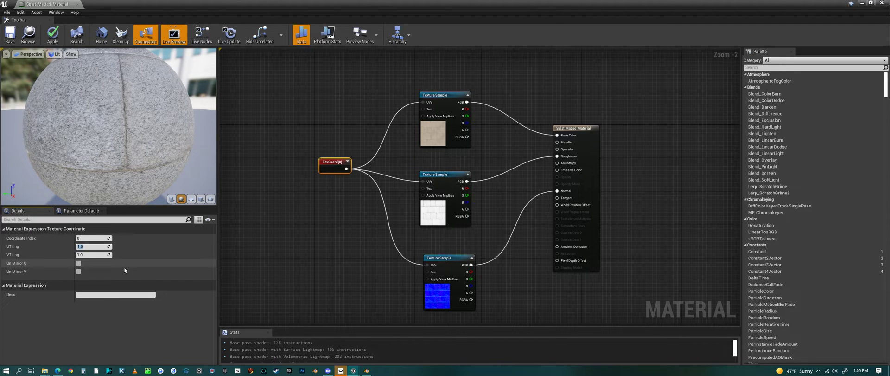
type("6")
key("Return")
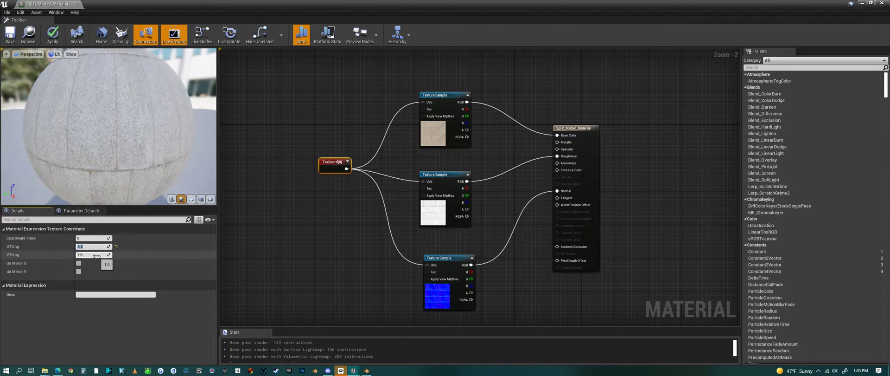
left_click(96, 255)
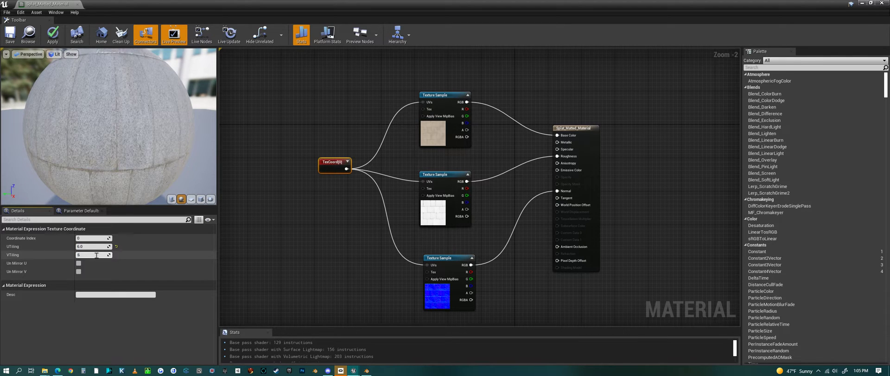
type("6")
key("Return")
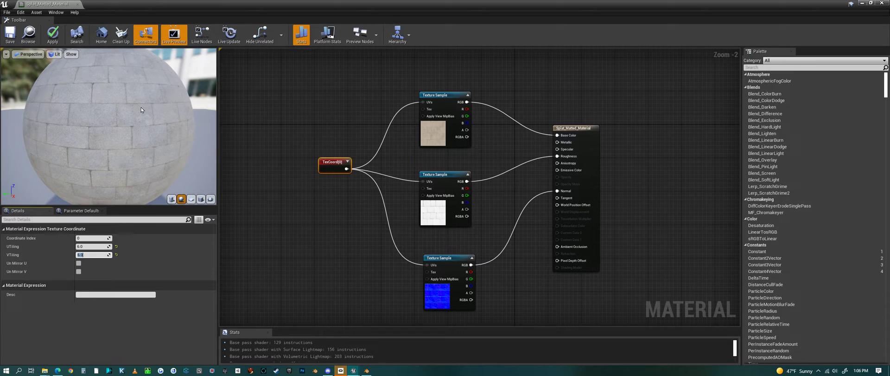
Step: Apply and save the changes to Splat_Matted_Material, and close its editor
left_click(52, 41)
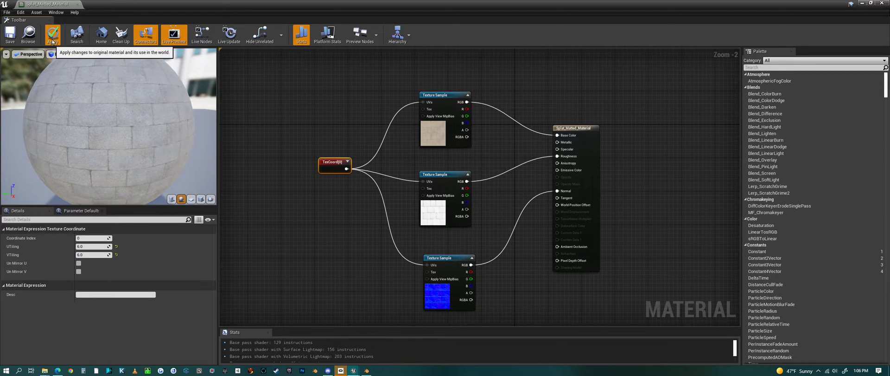
left_click(8, 40)
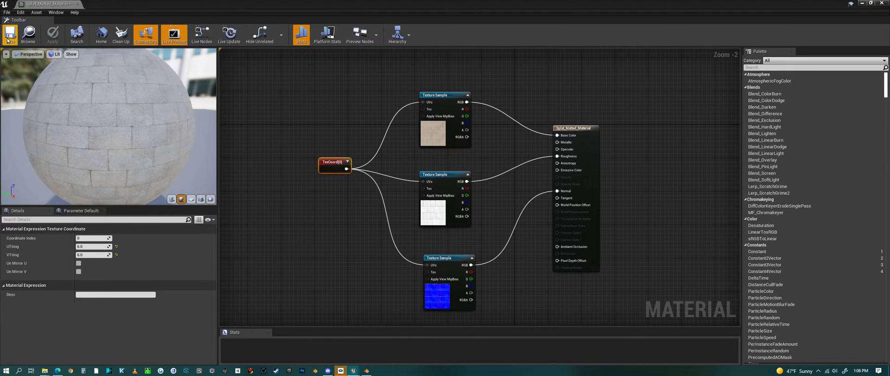
left_click(77, 4)
Step: Select and frame the ClubRaMountain9 rock in the level, and open its ClubRaMountain_Material for editing
right_click_drag(459, 241, 459, 241)
right_click_drag(419, 189, 431, 191)
left_click(386, 155)
key("f")
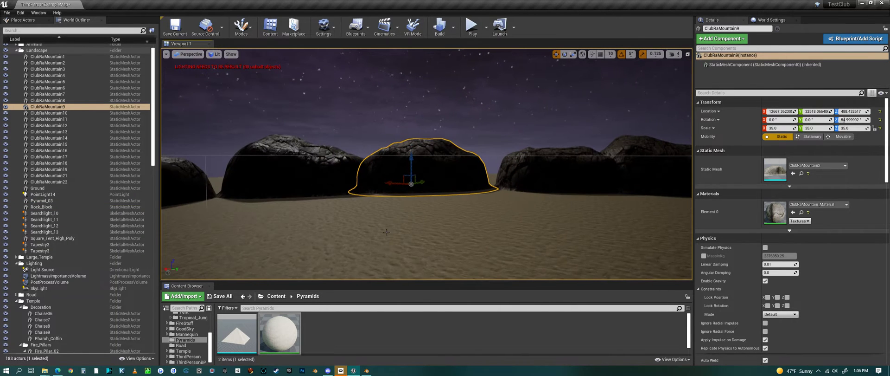
left_click_drag(426, 215, 425, 214, "alt")
left_click_drag(513, 207, 482, 217, "alt")
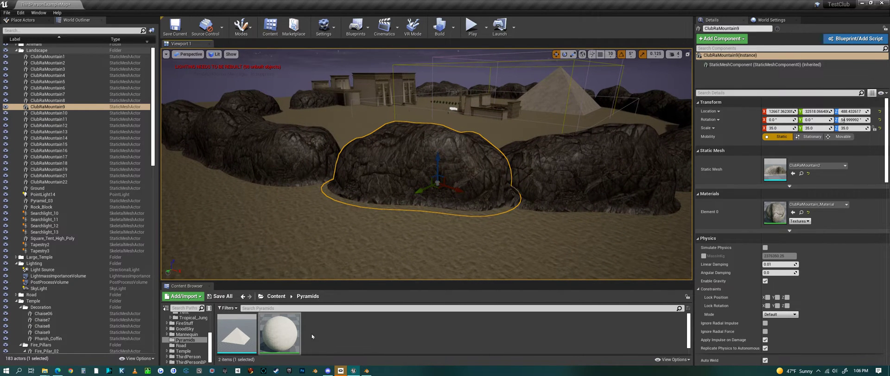
left_click(801, 212)
double_click(364, 333)
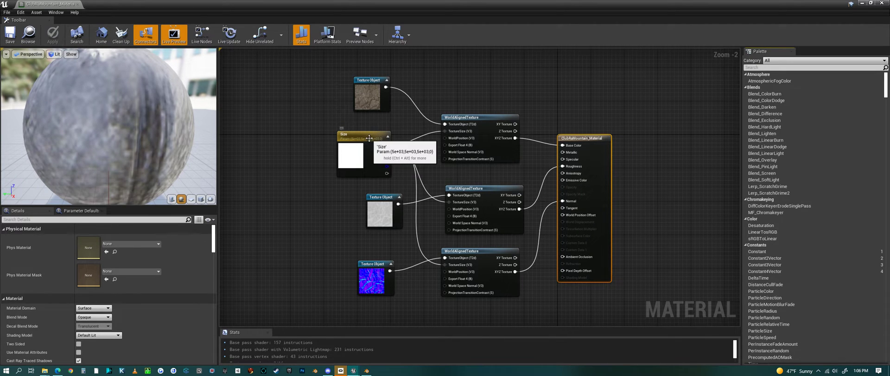
Step: Delete the Size parameter, texture objects and WorldAlignedTexture nodes, leaving only the ClubRaMountain_Material output node
left_click_drag(390, 142, 317, 154)
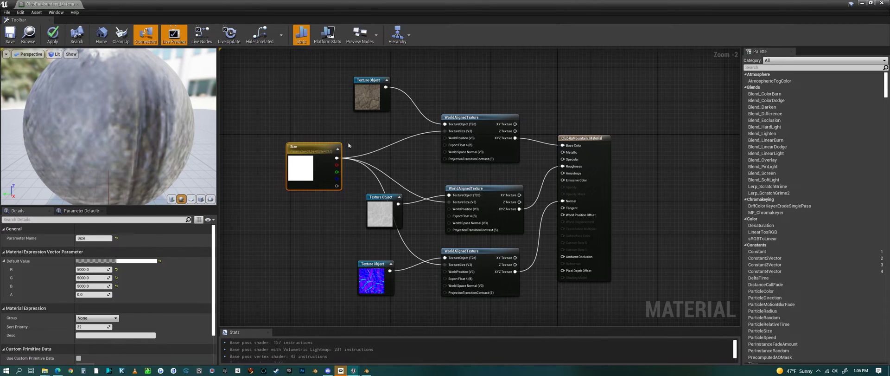
left_click_drag(252, 68, 502, 315)
key("Delete")
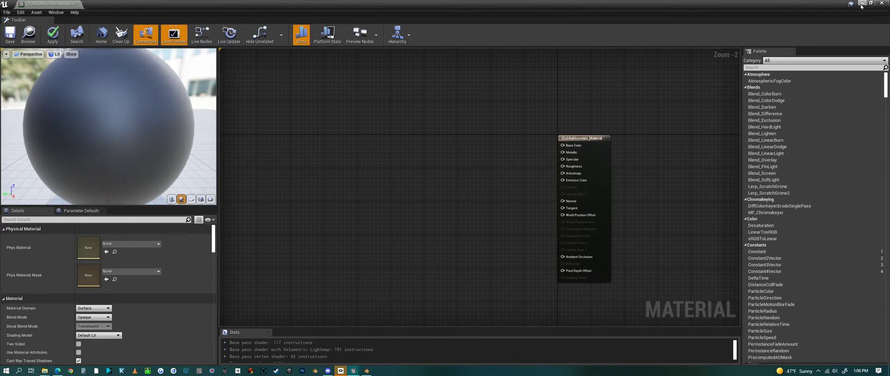
Step: Place the level editor and material editor side by side, and enlarge the content browser to display all Mountains assets
left_click_drag(767, 7, 889, 88)
left_click(106, 104)
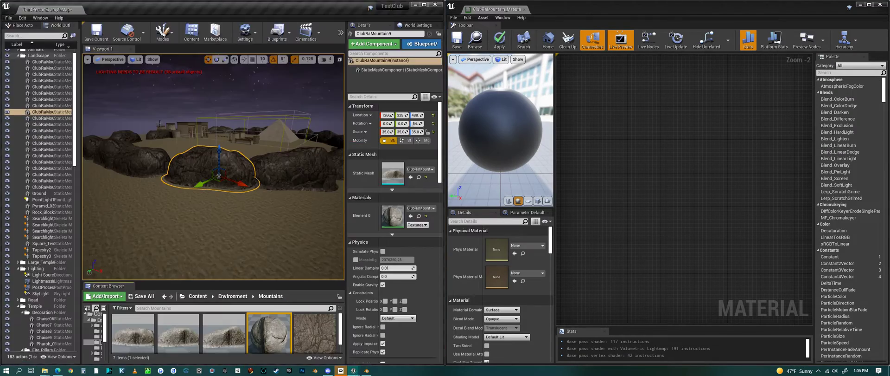
scroll(208, 343, "down", 2)
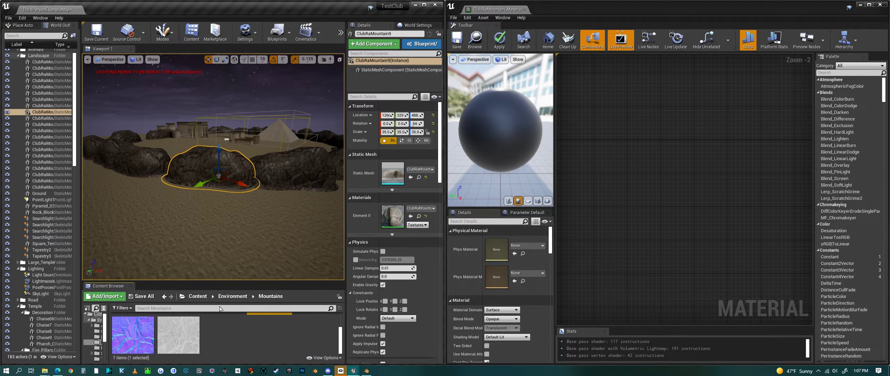
left_click_drag(241, 281, 263, 169)
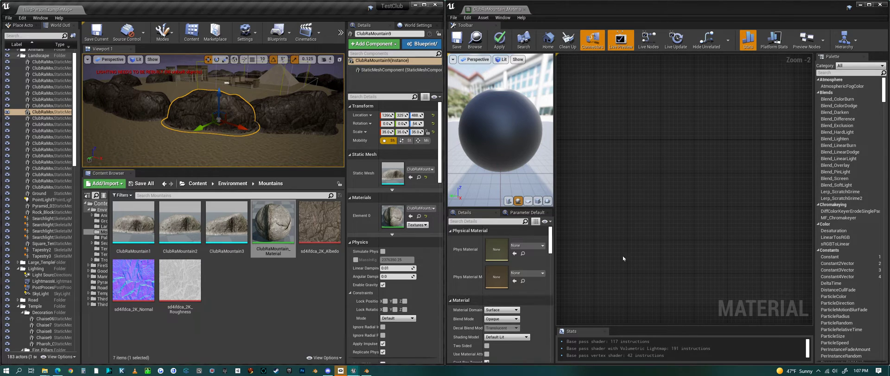
scroll(582, 253, "down", 2)
scroll(737, 199, "up", 5)
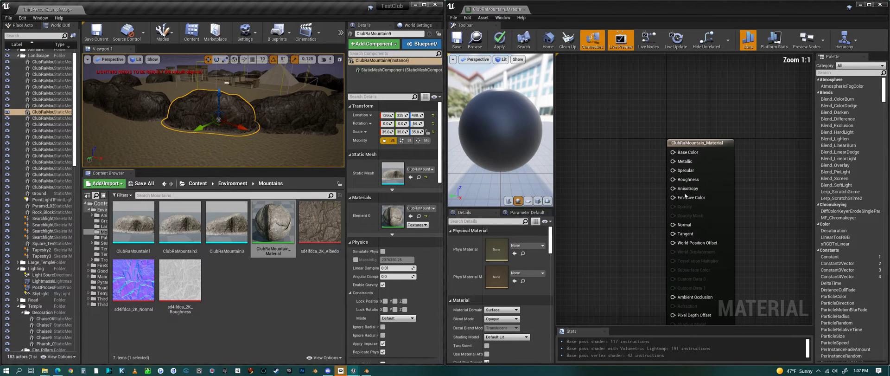
Step: Add the sd4ifdca_2K albedo, normal and roughness textures to the material graph as texture samples
scroll(776, 145, "down", 2)
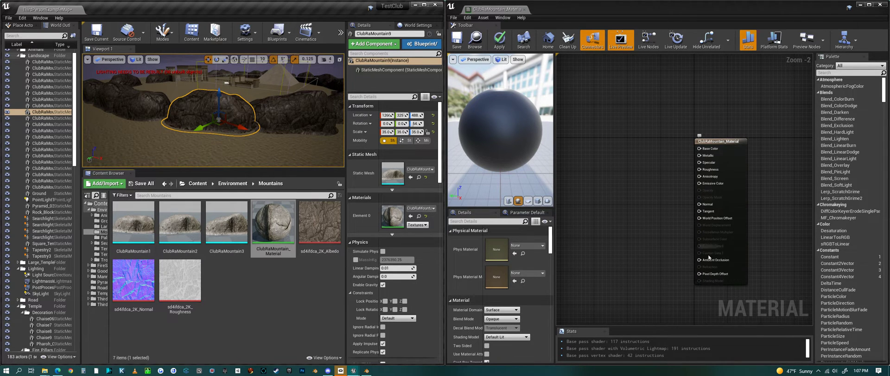
left_click(689, 193)
right_click_drag(658, 239, 673, 203)
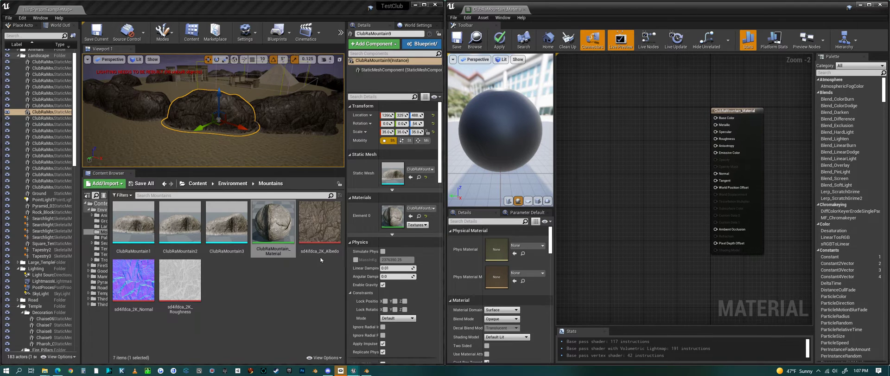
left_click_drag(320, 224, 628, 99)
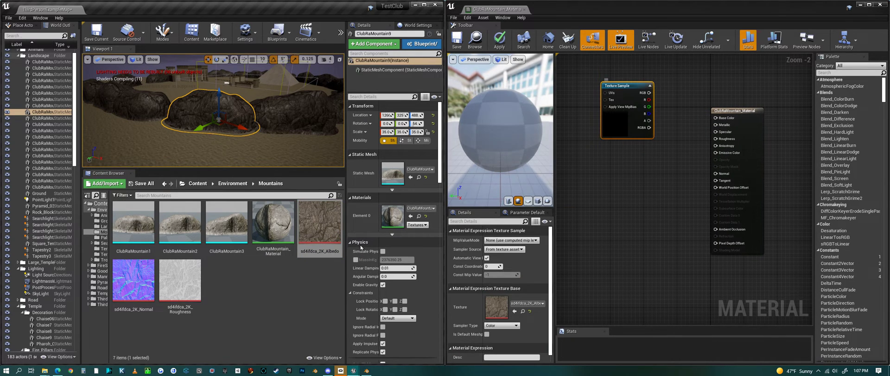
left_click_drag(136, 292, 614, 269)
left_click_drag(177, 284, 602, 174)
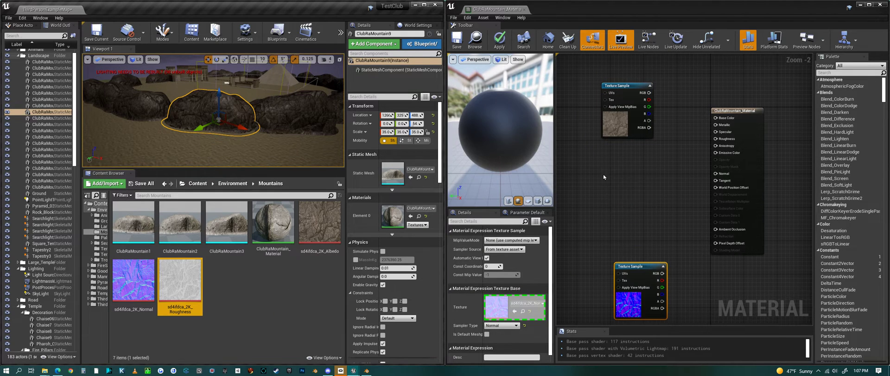
Step: Arrange the texture samples in a column with albedo above roughness and normal, leaving space before the output node
left_click_drag(636, 271, 631, 254)
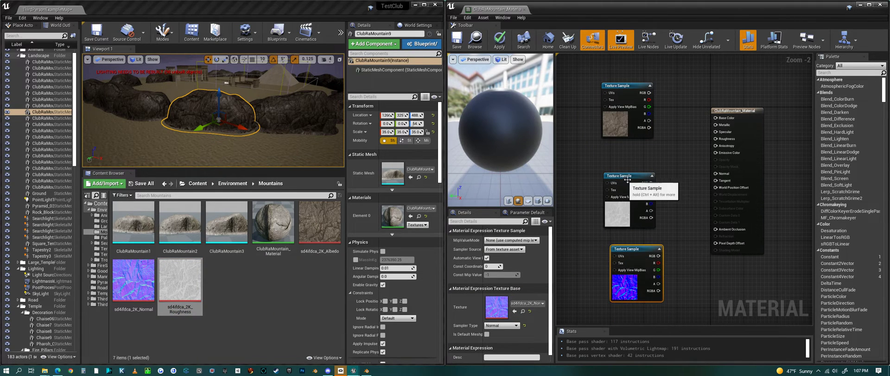
left_click_drag(634, 178, 629, 168)
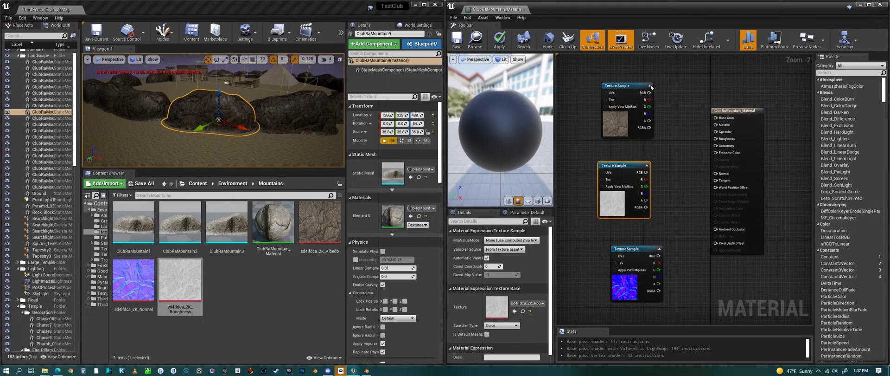
left_click_drag(642, 86, 634, 83)
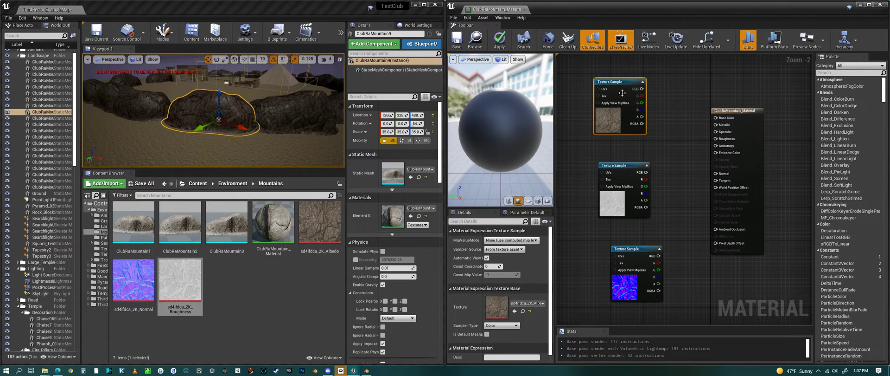
scroll(773, 196, "down", 2)
scroll(632, 167, "up", 2)
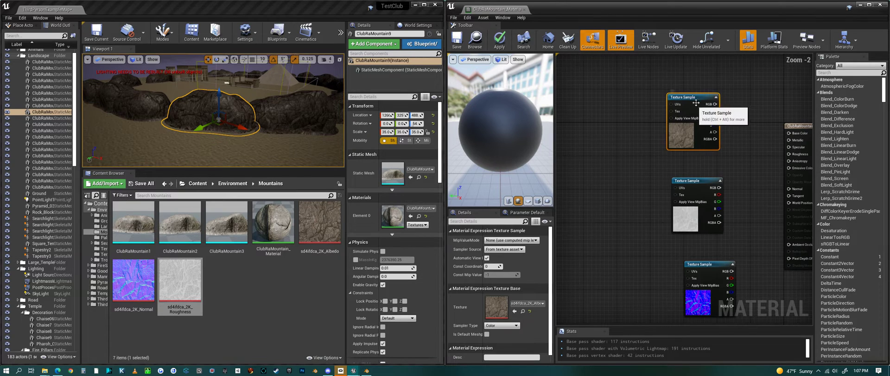
left_click_drag(697, 103, 636, 80)
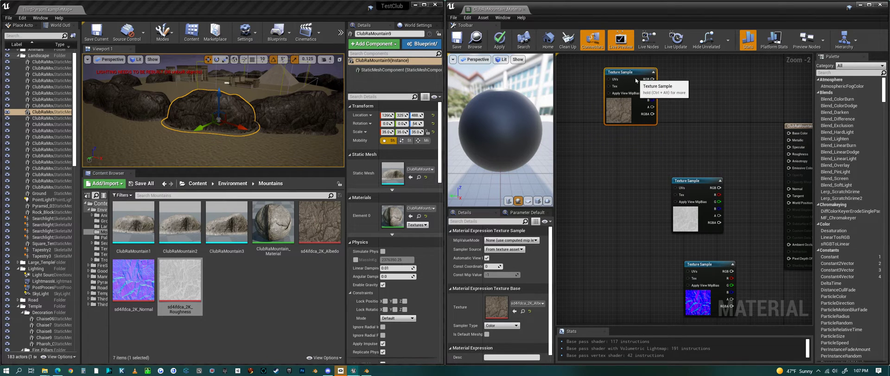
Step: Add a WorldAlignedTexture node between the albedo sample and the output node, and move the roughness and normal samples clear of it
right_click(691, 138)
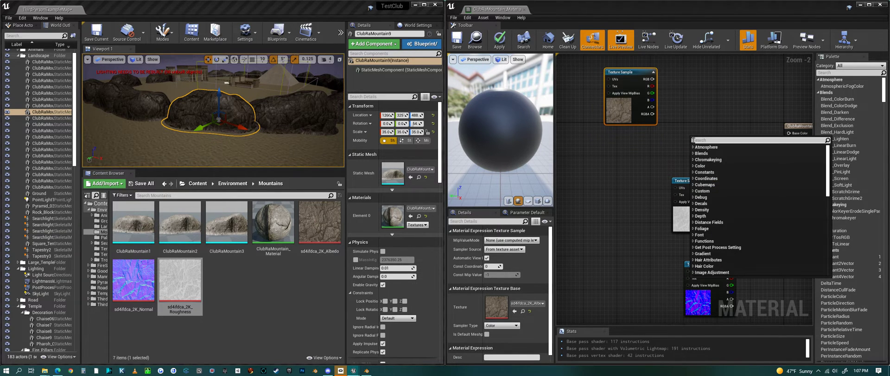
type("world alig")
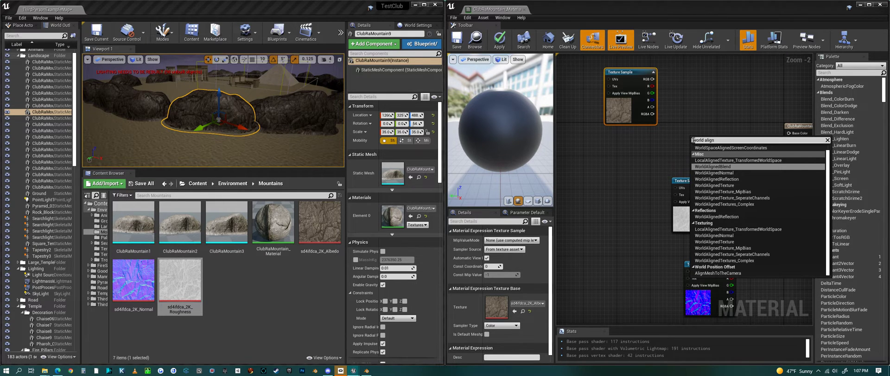
type("n")
left_click(716, 185)
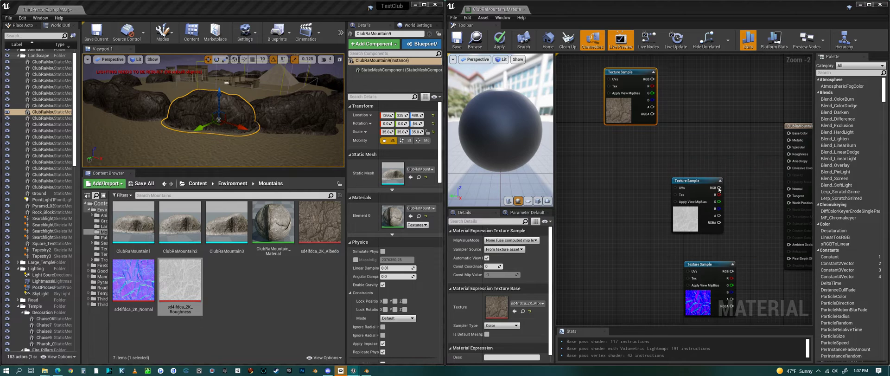
left_click_drag(734, 149, 720, 116)
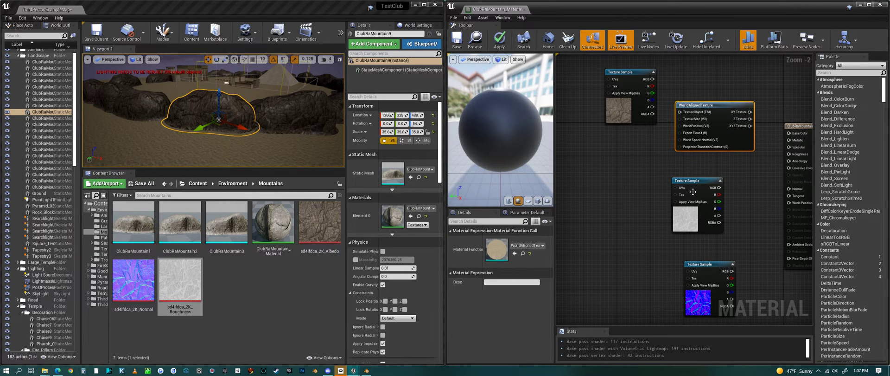
left_click_drag(691, 187, 628, 187)
left_click_drag(712, 270, 624, 271)
Step: Convert the albedo sample to a texture object, feed it into WorldAlignedTexture's TextureObject input, and connect XYZ Texture to Base Color
left_click_drag(653, 79, 688, 116)
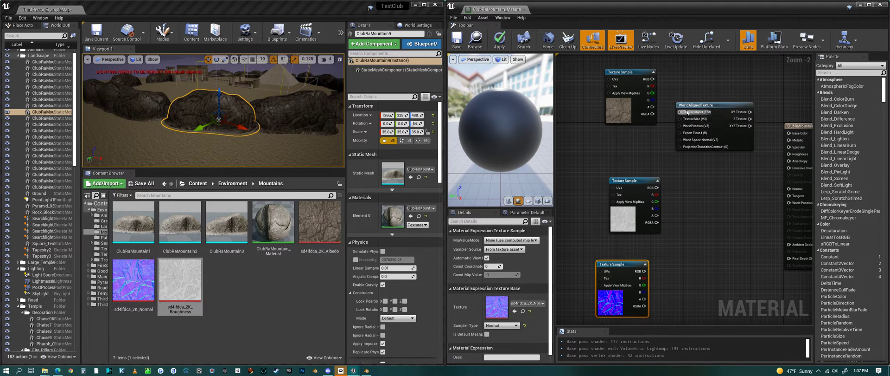
left_click_drag(639, 72, 622, 73)
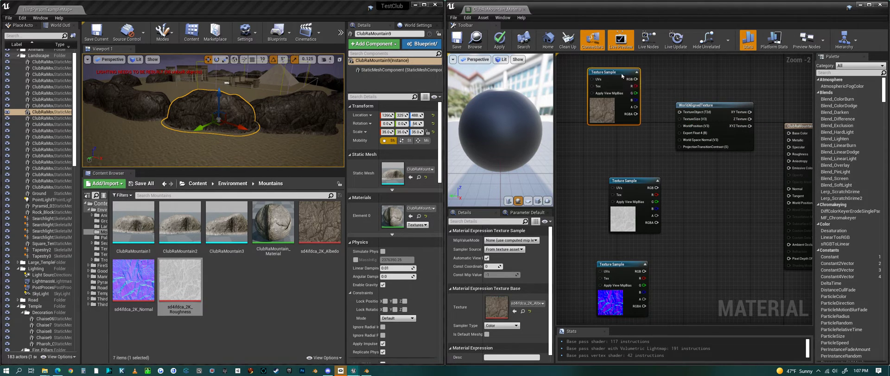
right_click(621, 73)
left_click(644, 112)
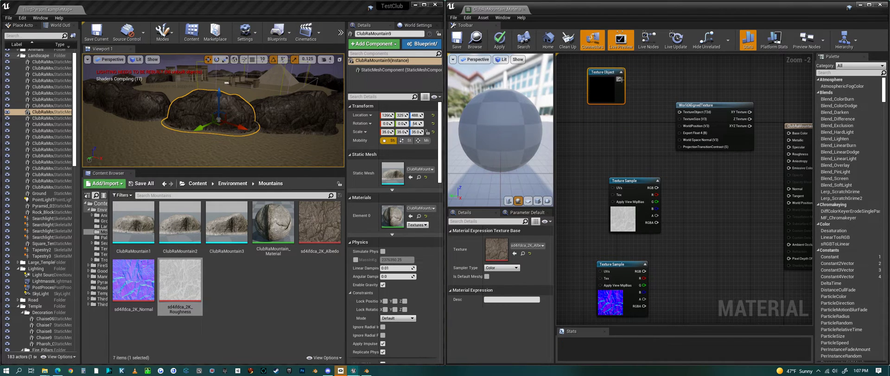
left_click_drag(620, 79, 692, 103)
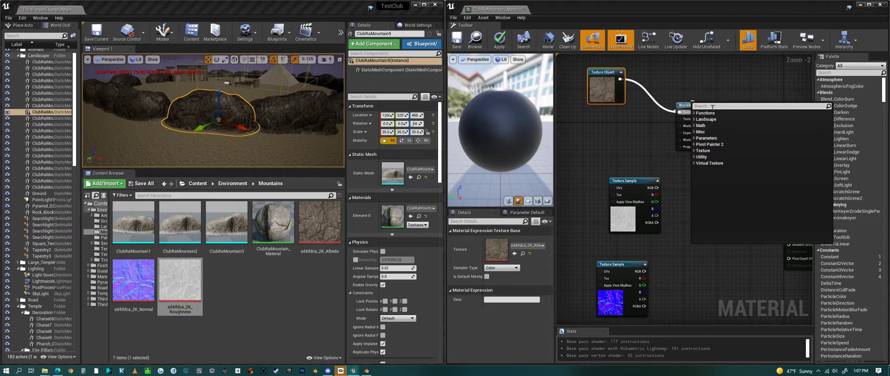
left_click(683, 88)
left_click_drag(735, 125, 794, 120)
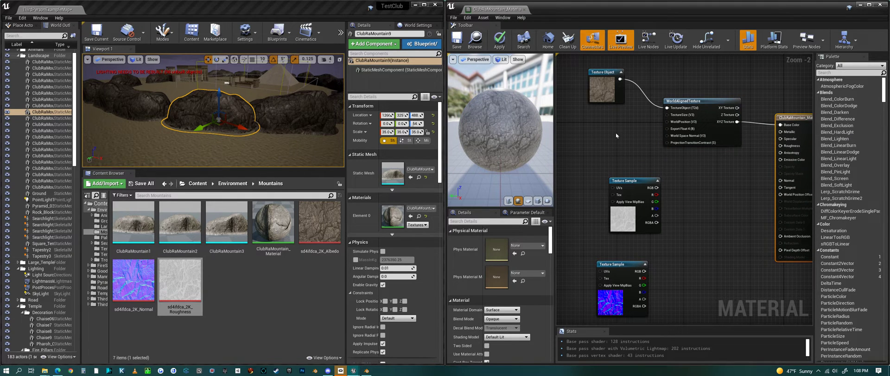
Step: Create a Constant4Vector below the albedo texture object and convert it to a parameter named Size
scroll(775, 136, "down", 1)
scroll(604, 143, "up", 1)
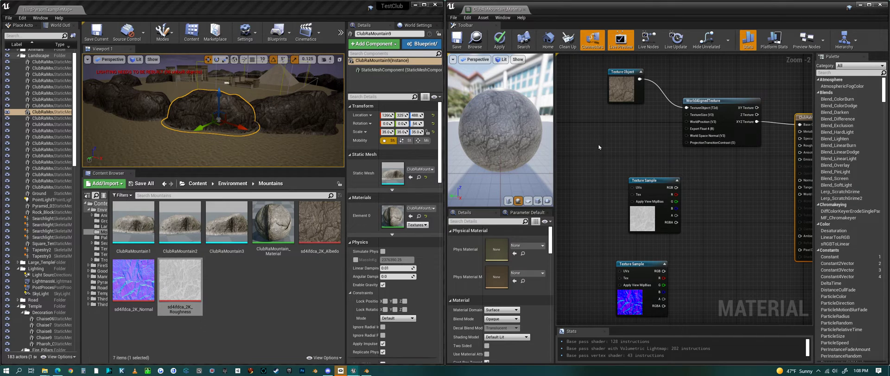
left_click(598, 132)
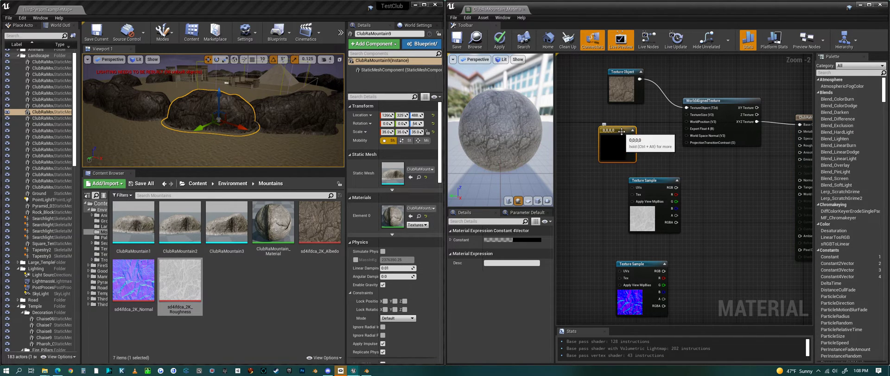
right_click(622, 132)
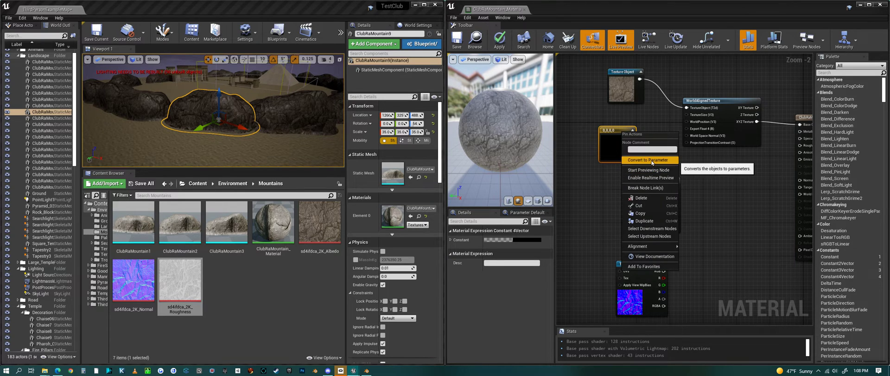
left_click(651, 160)
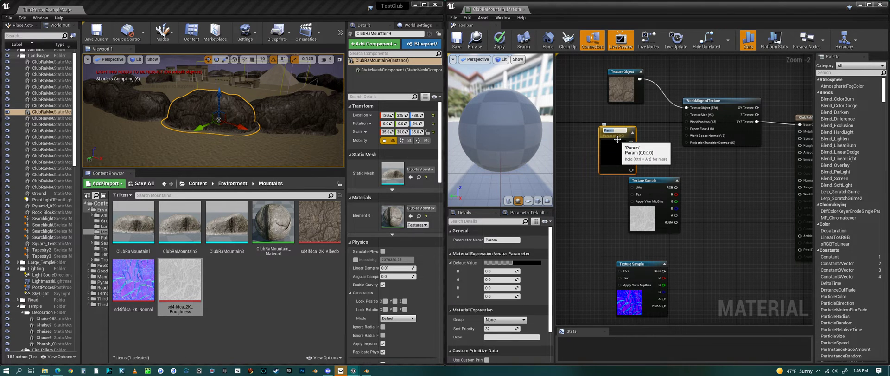
type("Size")
key("Return")
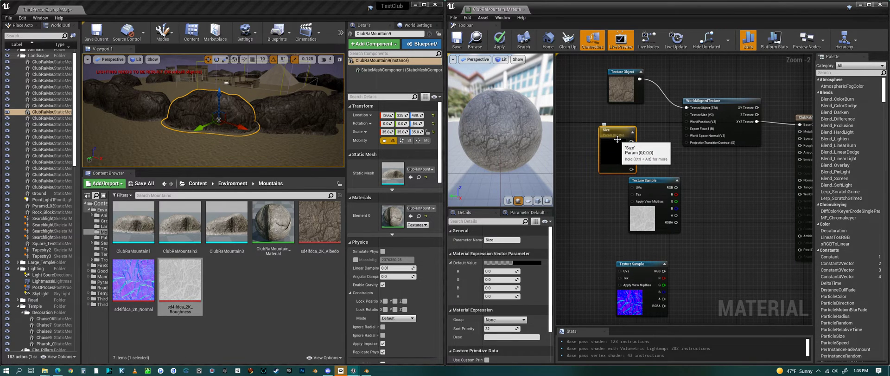
Step: Set the Size parameter's default R, G and B values to 1.0 and connect it to WorldAlignedTexture's TextureSize input
left_click_drag(612, 135, 604, 135)
left_click(533, 263)
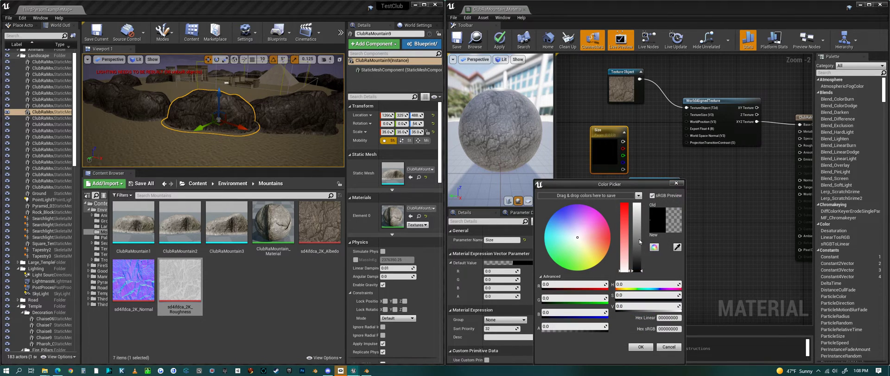
left_click(640, 258)
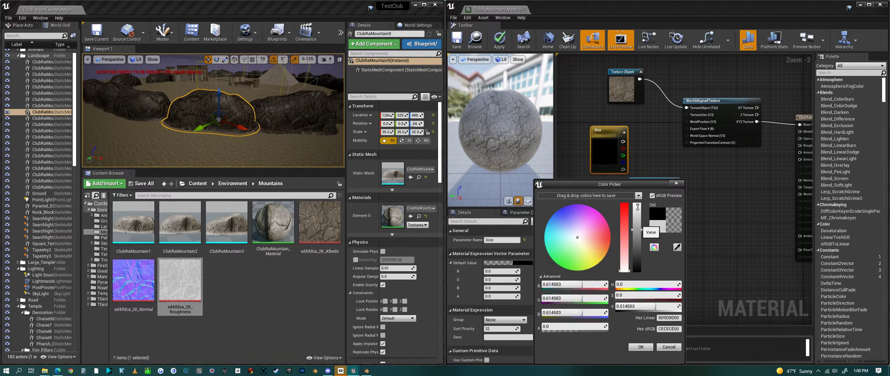
left_click(648, 347)
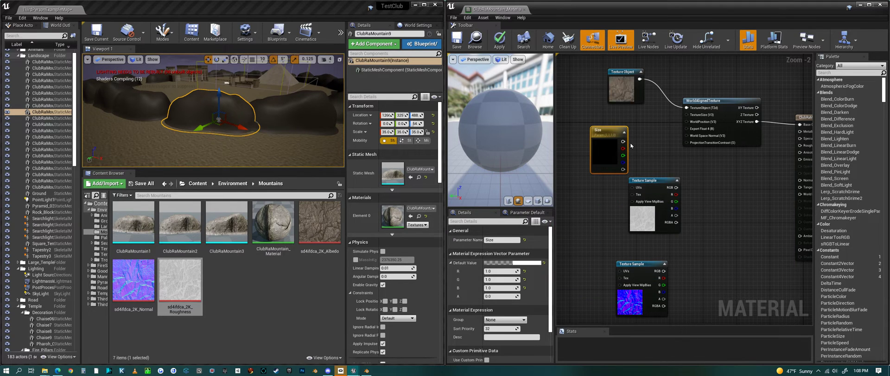
left_click(500, 270)
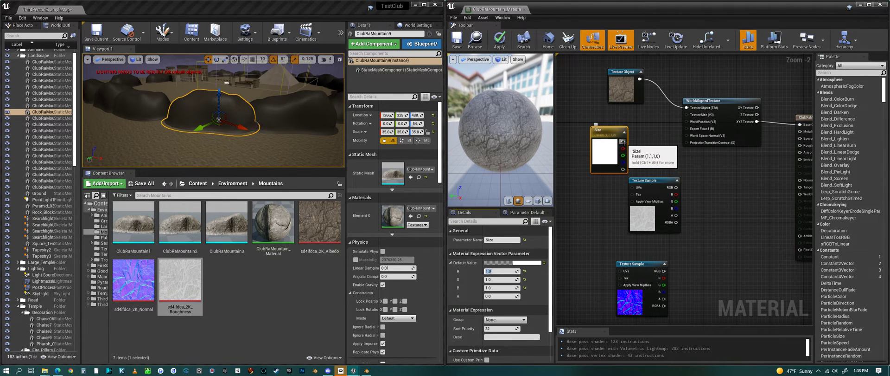
left_click_drag(623, 140, 687, 122)
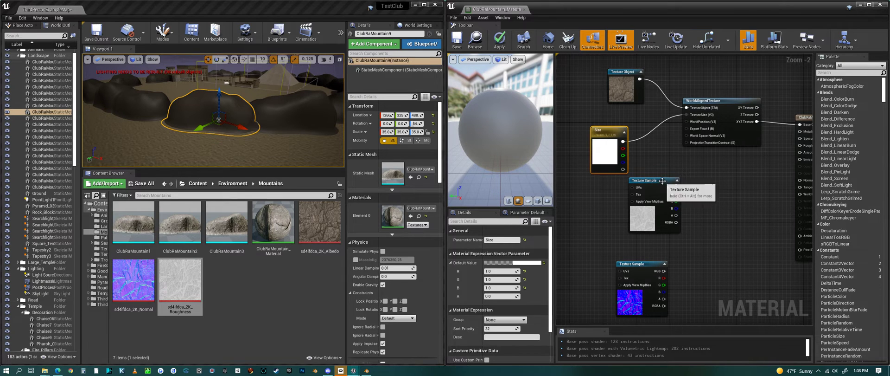
Step: Make two copies of the WorldAlignedTexture node and place them beside the roughness and normal samples
left_click_drag(663, 181, 633, 189)
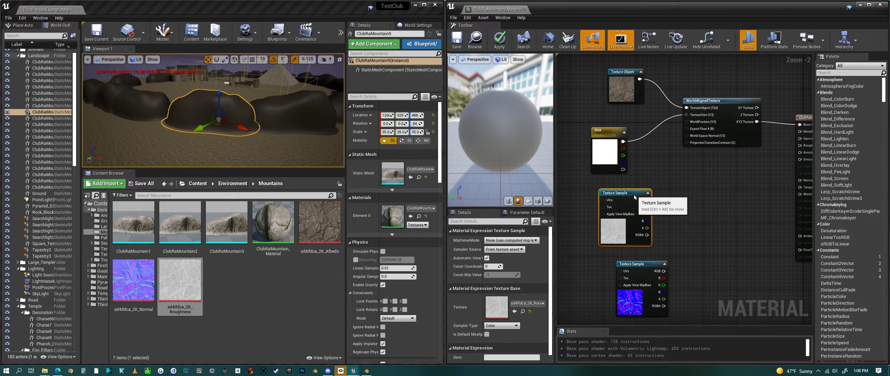
left_click(712, 113)
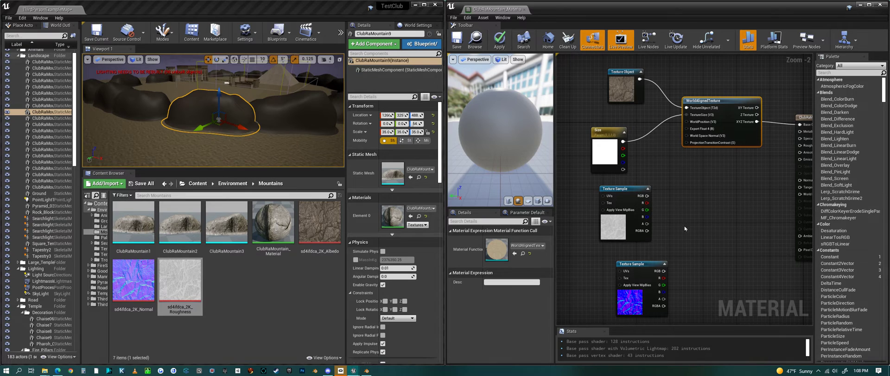
key("ctrl+v")
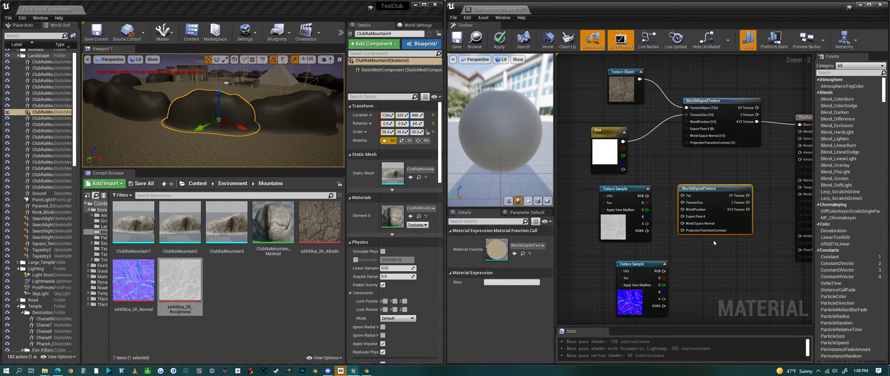
key("ctrl+v")
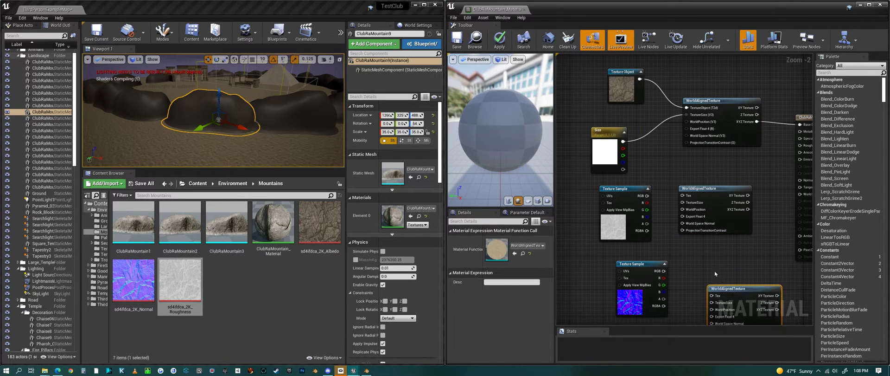
left_click_drag(714, 292, 687, 246)
left_click_drag(717, 190, 726, 178)
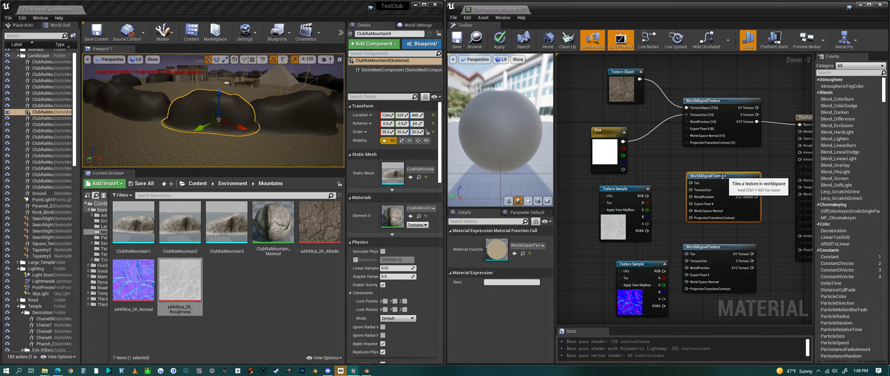
Step: Convert the roughness sample to a texture object and connect it to the middle WorldAlignedTexture node's texture input
right_click(633, 188)
left_click(657, 227)
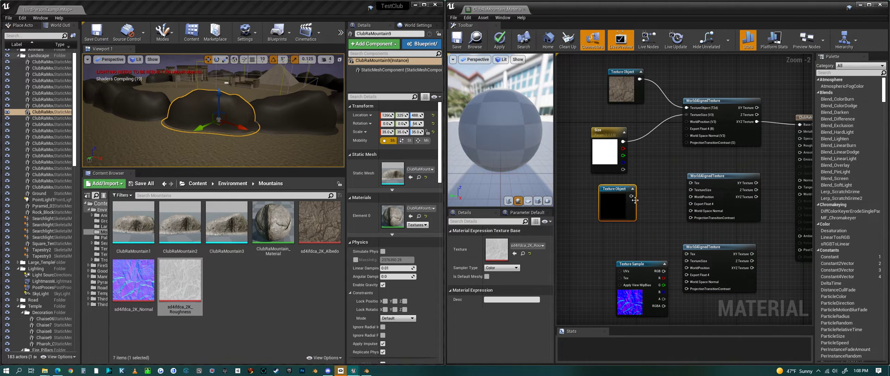
left_click_drag(632, 196, 691, 183)
Step: Convert the normal map sample to a texture object and connect it to the lowest WorldAlignedTexture node's texture input
left_click_drag(650, 270, 629, 265)
right_click(631, 265)
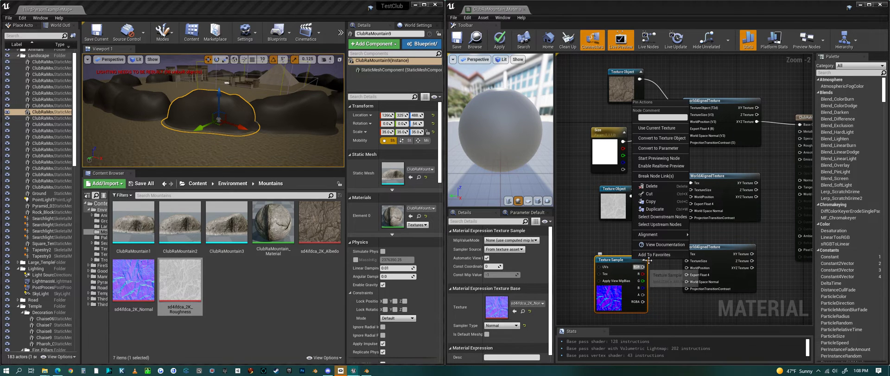
left_click(662, 137)
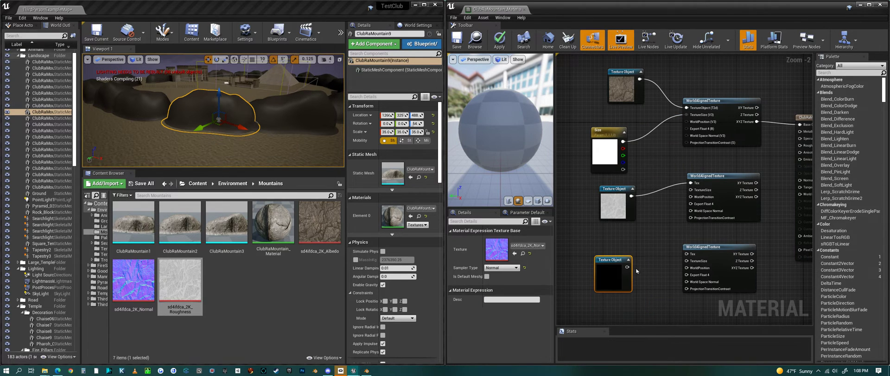
left_click_drag(627, 267, 687, 254)
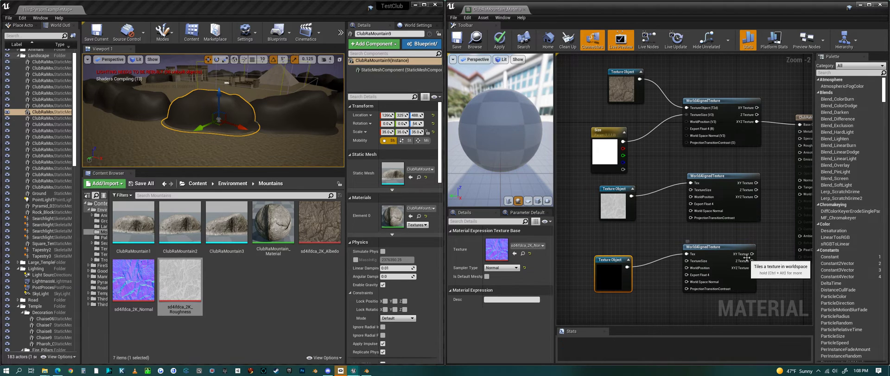
Step: Connect the roughness and normal WorldAlignedTexture nodes' XYZ Texture outputs to the material's Roughness and Normal inputs, and Size to both TextureSize inputs
left_click_drag(752, 267, 800, 180)
left_click_drag(756, 200, 800, 147)
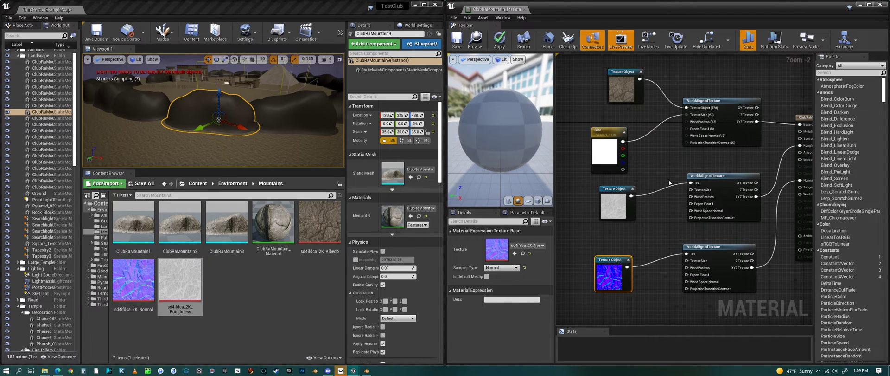
left_click_drag(623, 141, 691, 189)
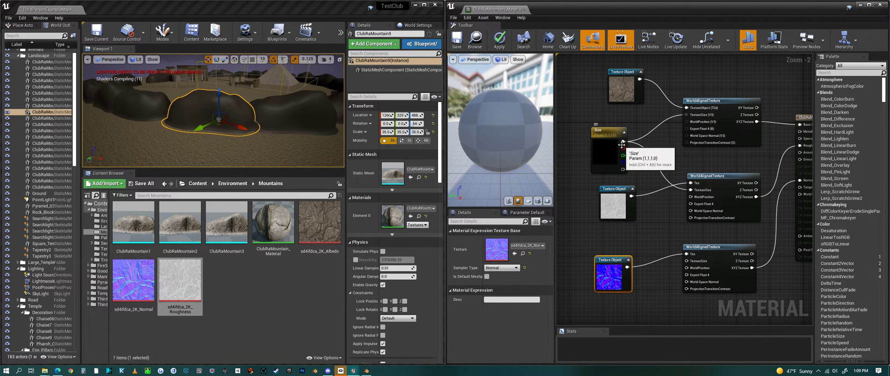
left_click_drag(623, 141, 688, 262)
Step: Set the Size parameter's default R, G and B values to 6000
mouse_move(613, 132)
left_mouse_down()
mouse_move(594, 128)
mouse_move(613, 132)
mouse_move(606, 130)
left_mouse_up()
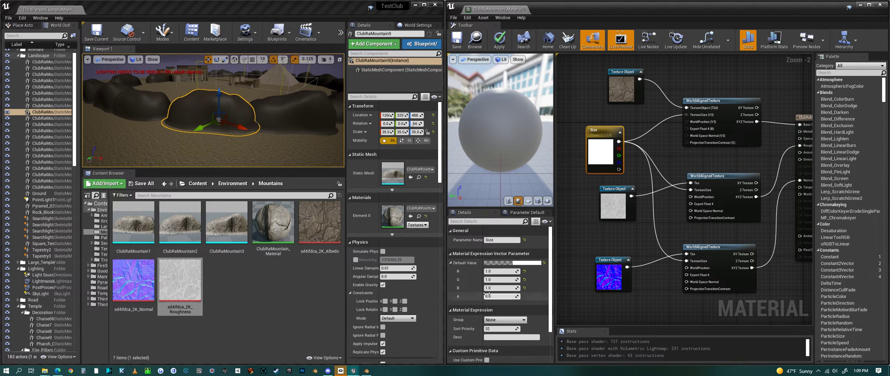
left_click(499, 271)
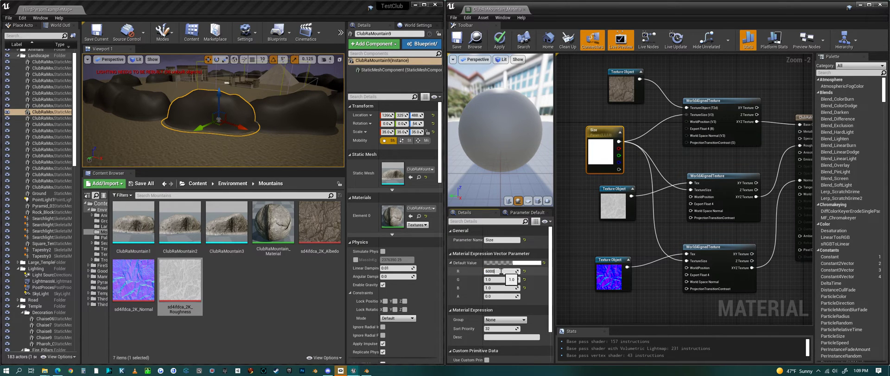
key("Return")
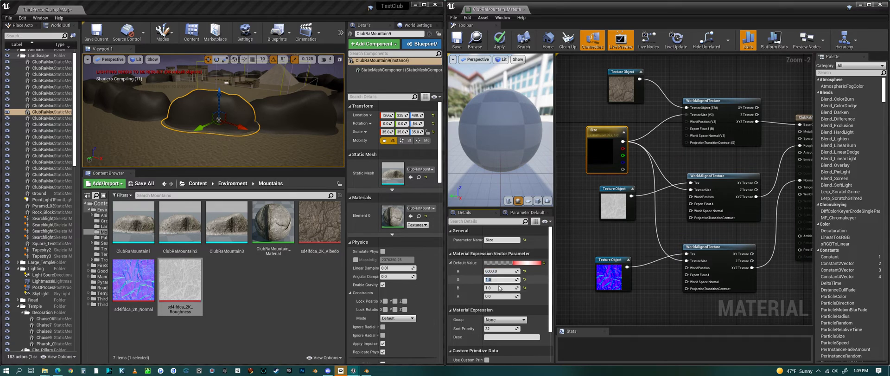
type("6")
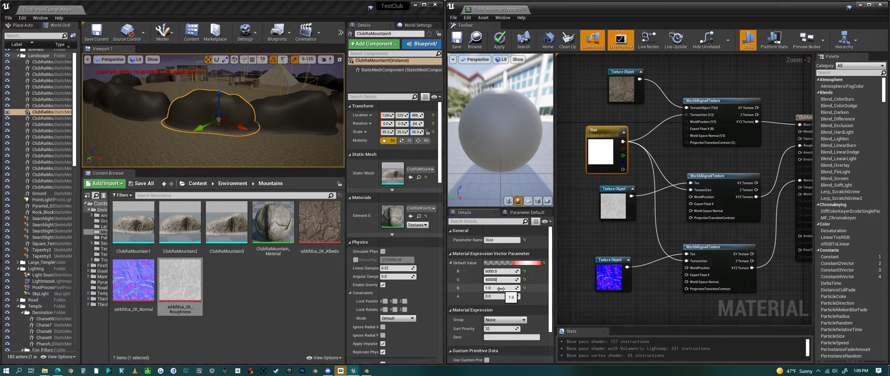
type("000")
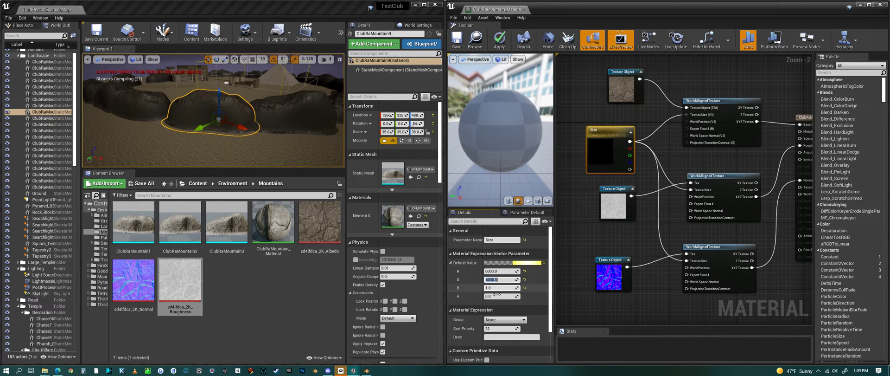
key("Tab")
type("60")
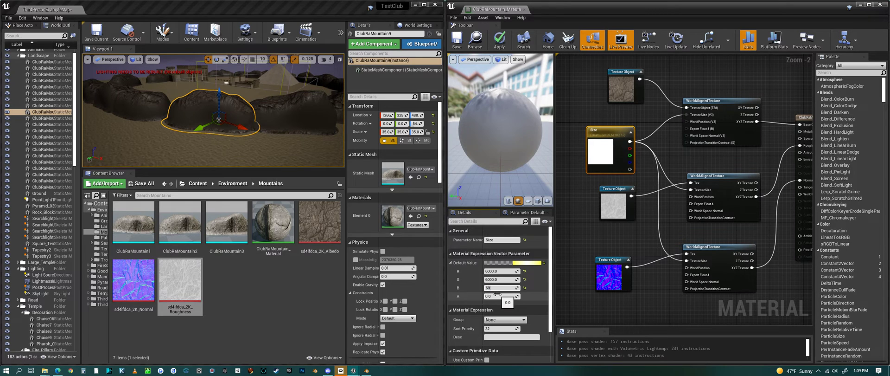
type("00")
key("Return")
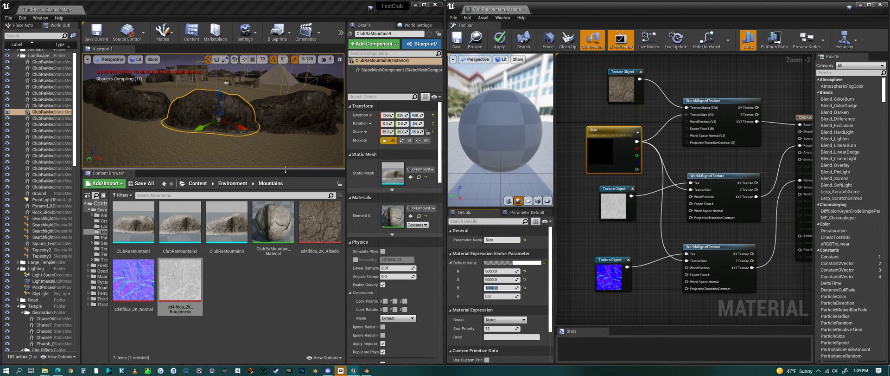
Step: Enlarge the level viewport and bring the selected mountain into close view to examine its rock texture
left_click_drag(229, 169, 228, 279)
scroll(200, 171, "up", 2)
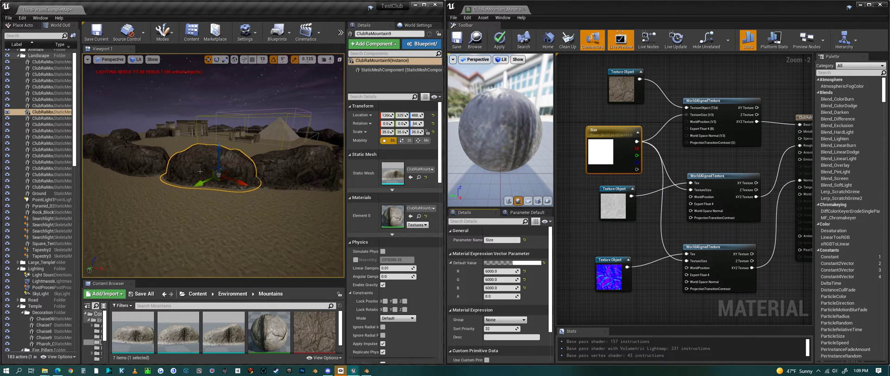
scroll(199, 171, "up", 2)
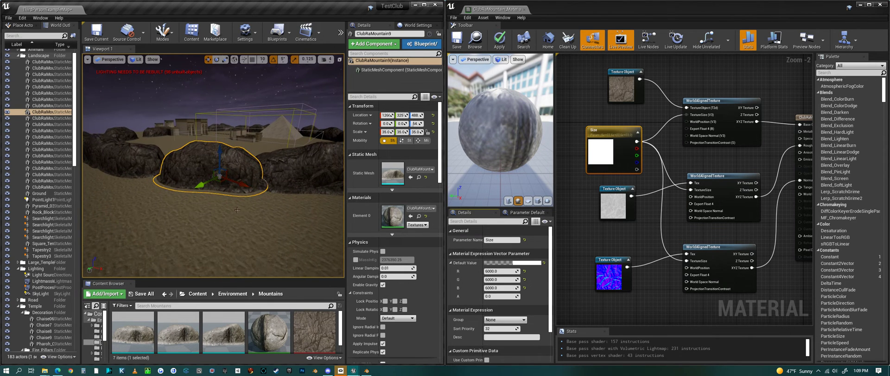
right_click_drag(238, 209, 227, 210)
key("w")
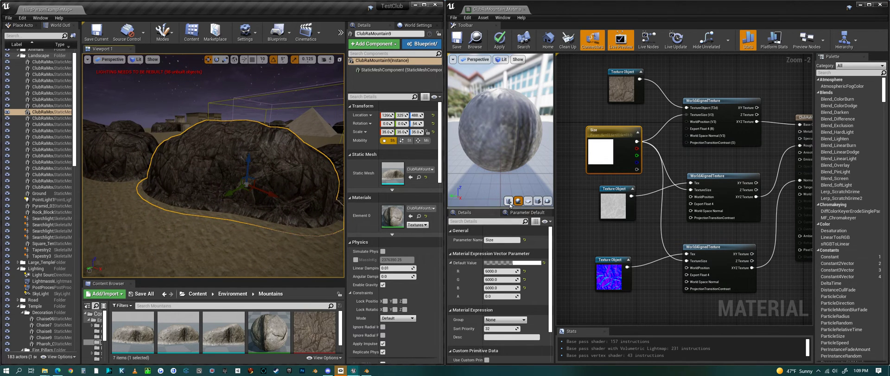
Step: Try a much larger texture scale by setting the Size parameter's R, G and B values to 100000
left_click(505, 271)
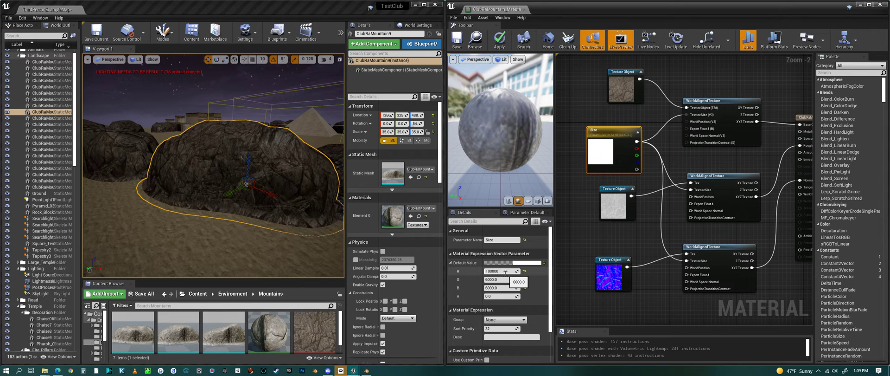
left_click(503, 280)
type("1")
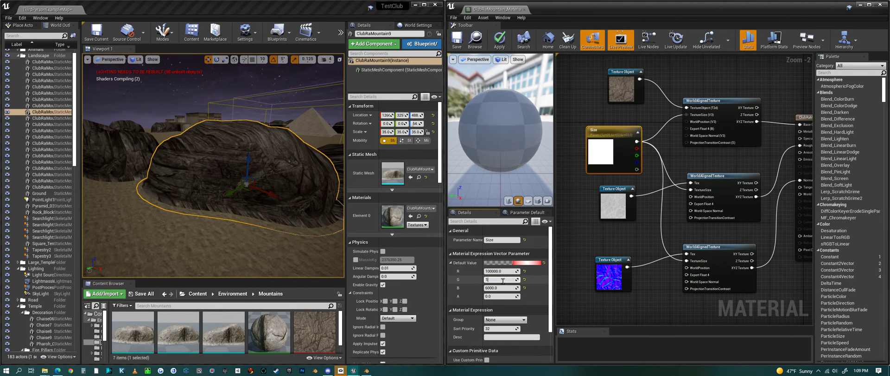
type("00000")
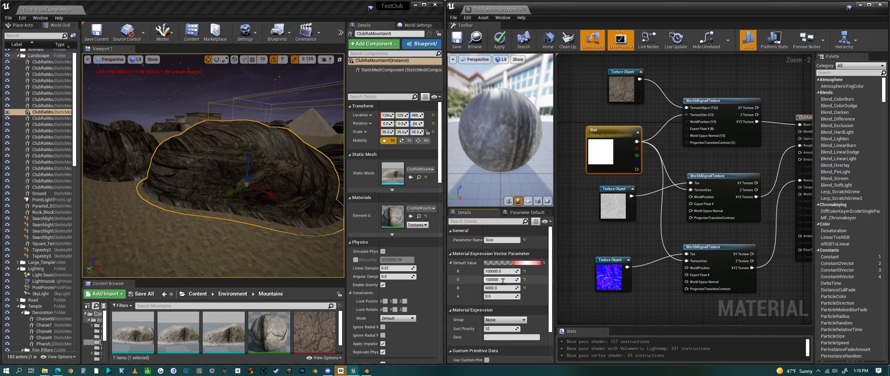
key("Return")
type("1")
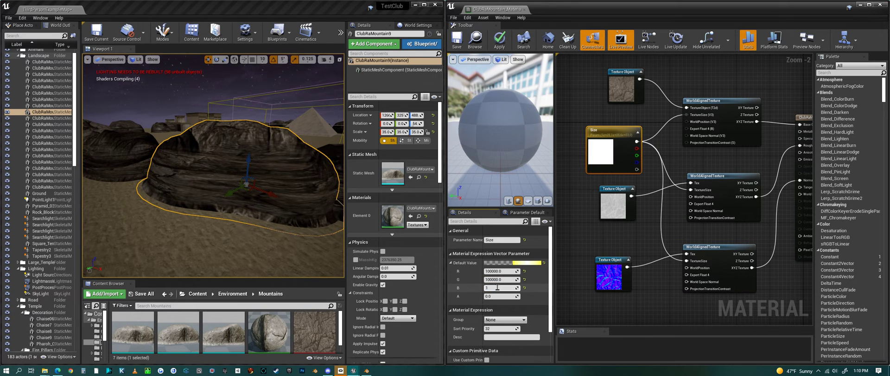
type("00000")
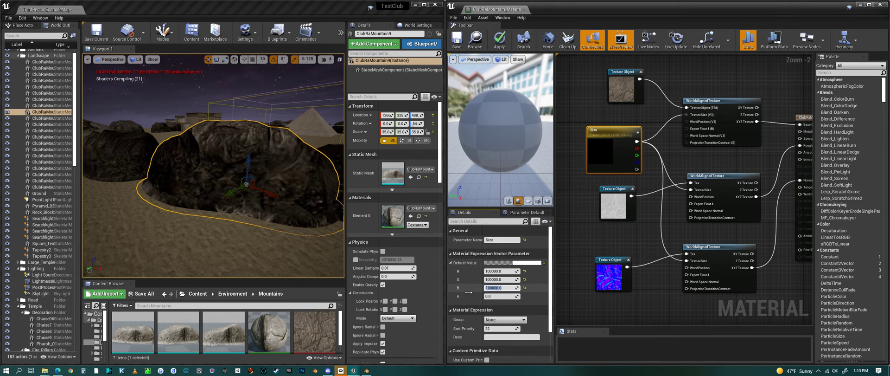
key("Return")
right_click_drag(277, 204, 301, 205)
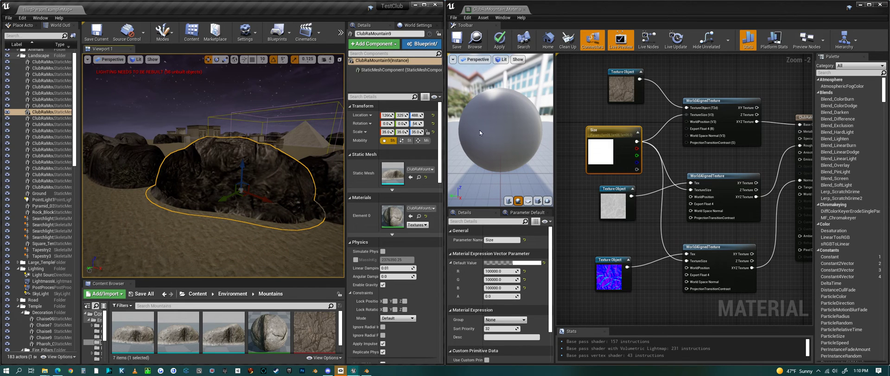
Step: Return the Size parameter's R, G and B values to 6000 and apply the material changes
left_click(501, 271)
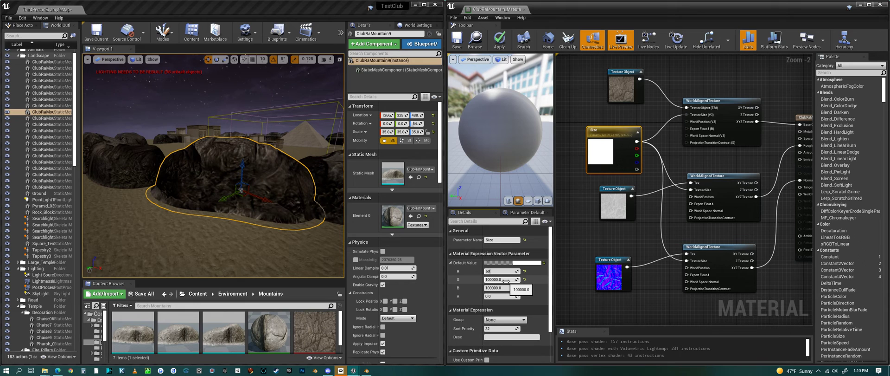
key("Return")
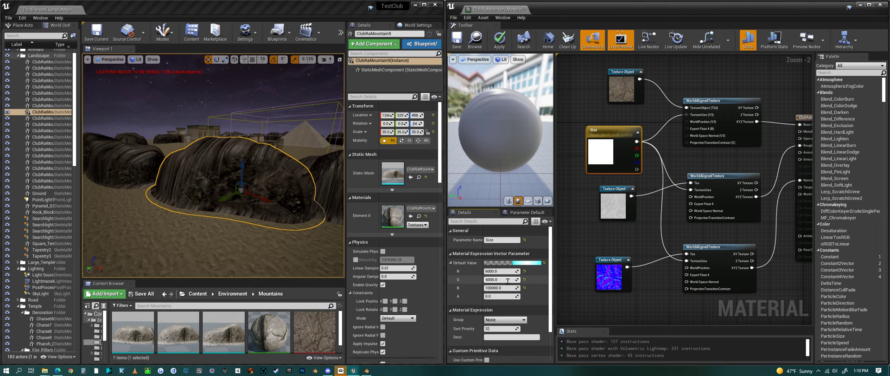
key("Return")
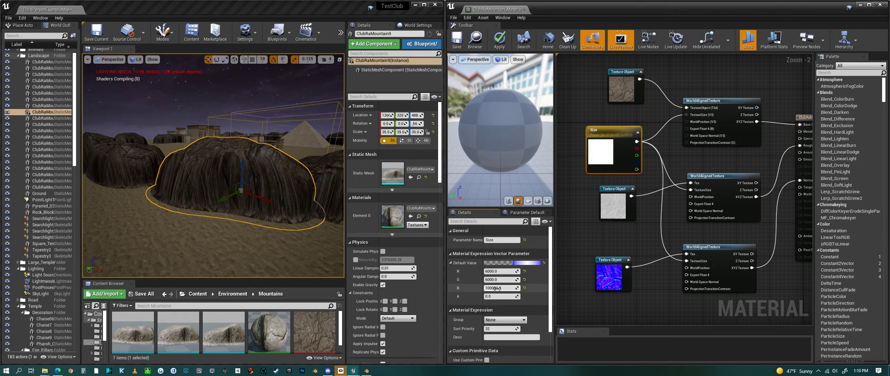
type("6000")
key("Return")
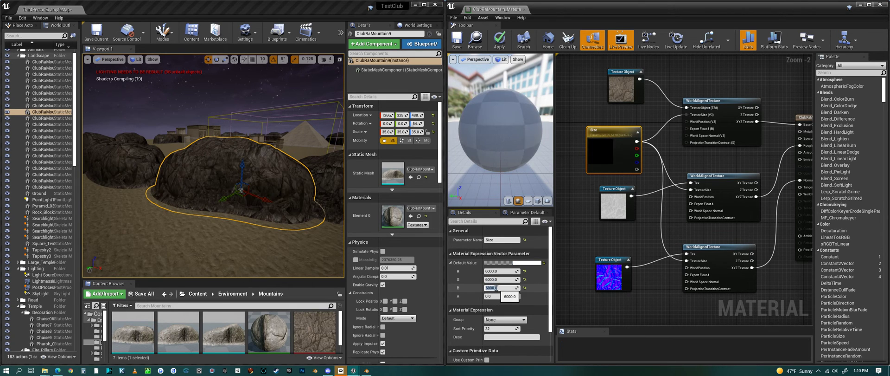
left_click(499, 41)
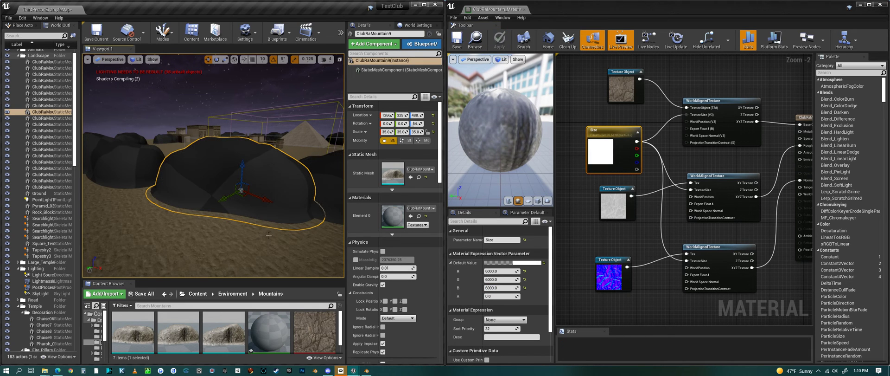
Step: Move ClubRaMountain9 across the ground to about X 13219, Y 30928
left_click_drag(278, 234, 249, 210, "alt")
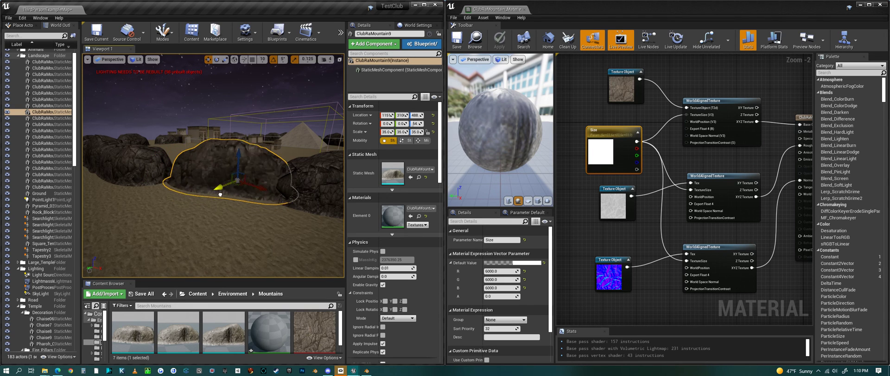
left_click_drag(274, 192, 237, 195)
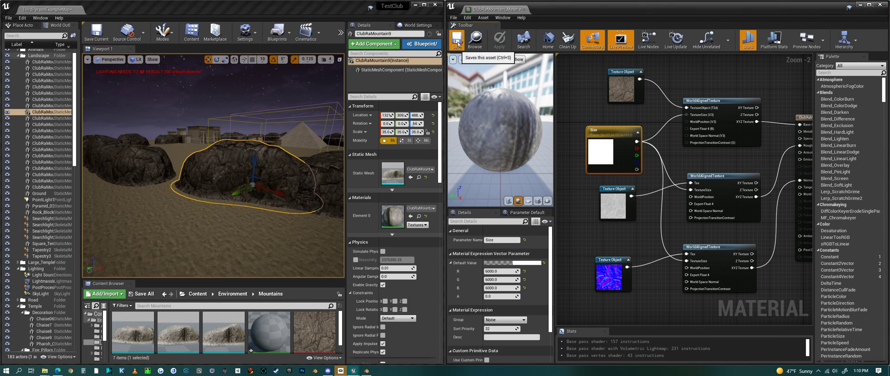
Step: Save the mountain material, close its editor and maximize the level editor window
left_click(880, 4)
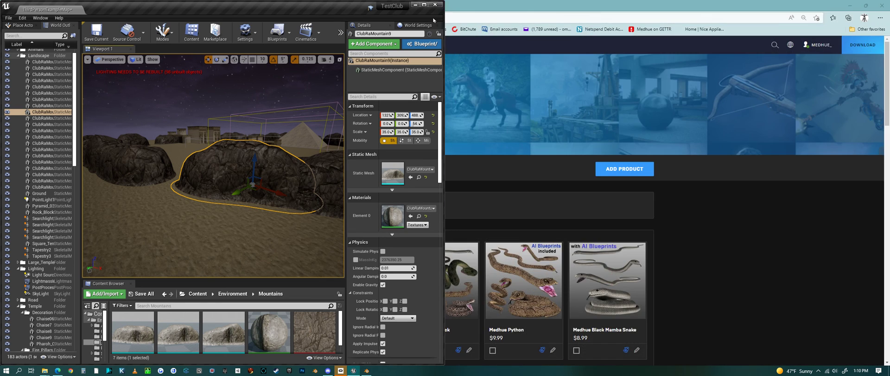
left_click(424, 5)
scroll(388, 243, "down", 3)
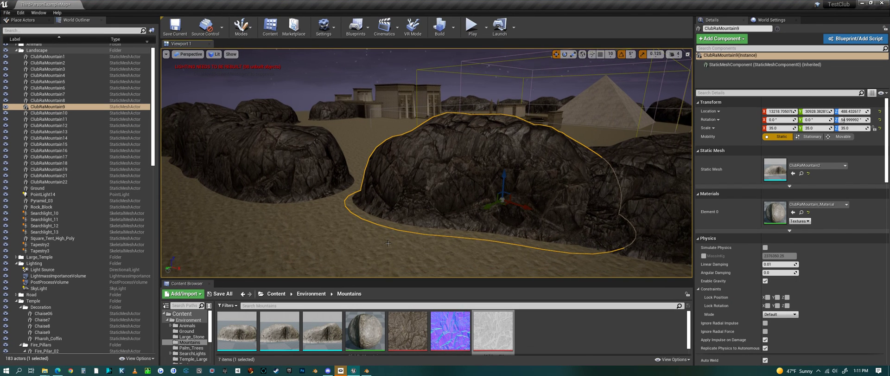